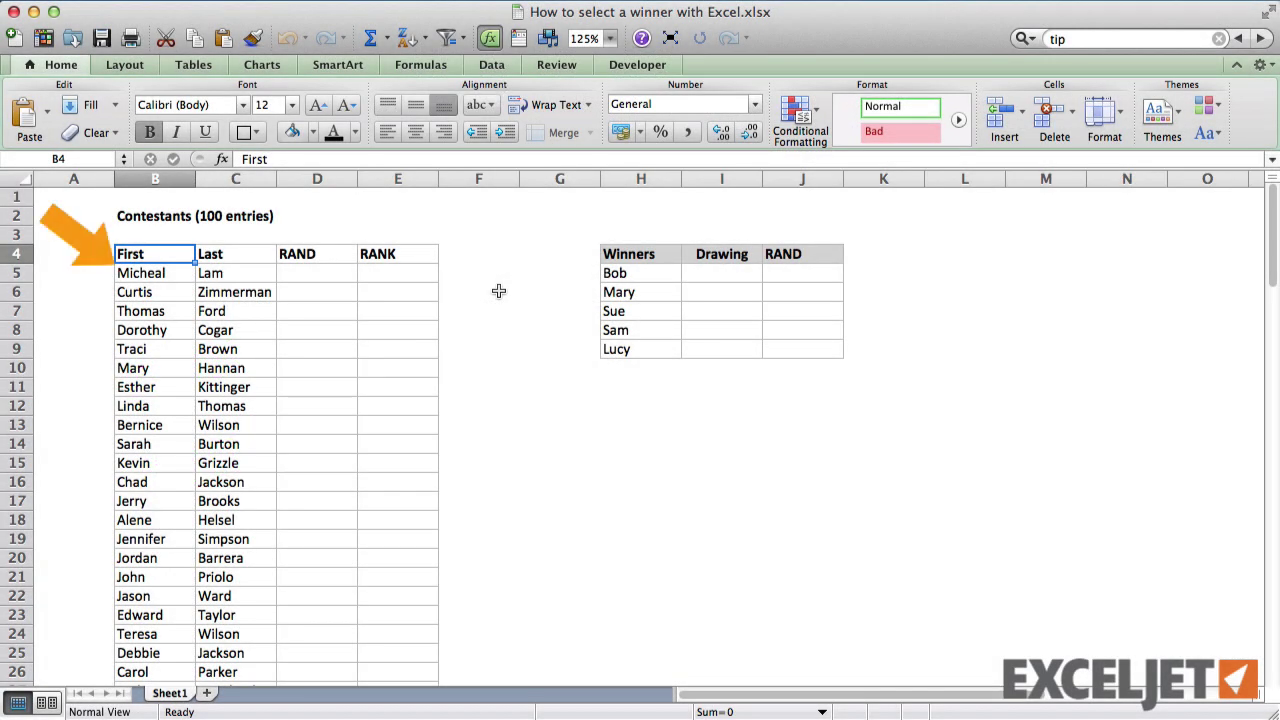
- Enter drawing numbers 1, 2, 3, 4 and 5 in I5:I9 beside the five winners
scroll(498, 290, "down", 20)
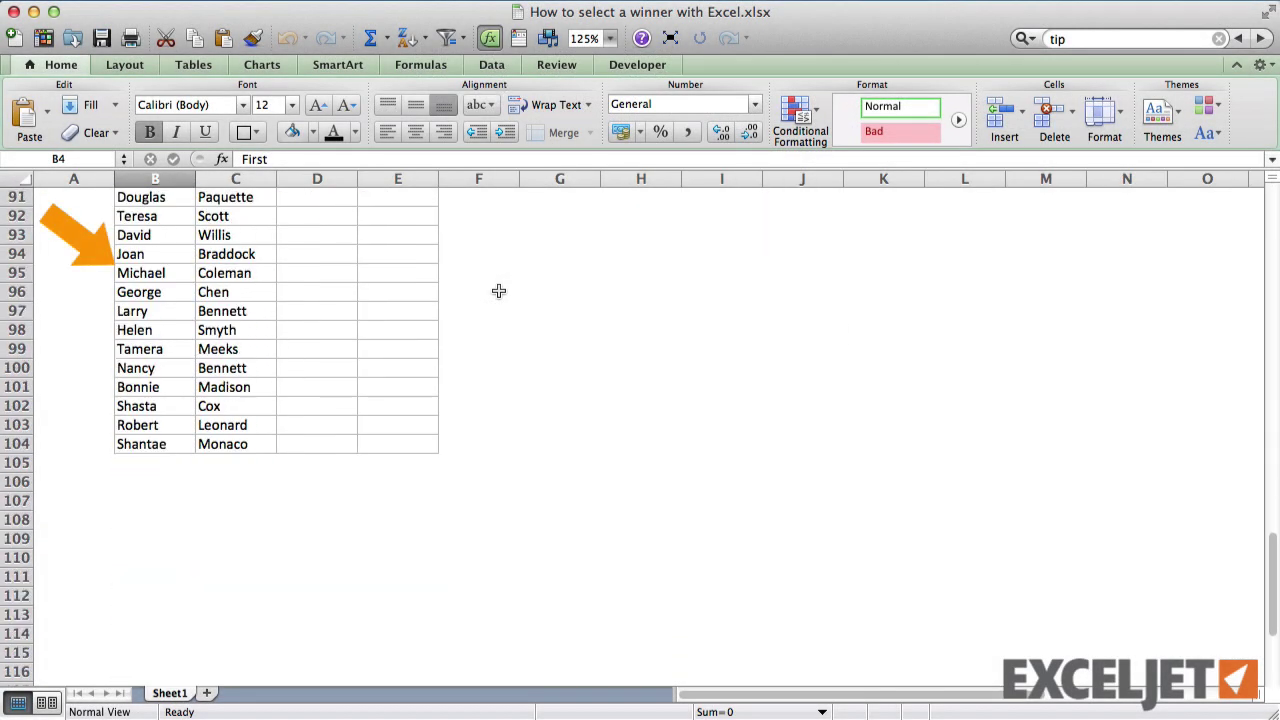
scroll(498, 290, "up", 20)
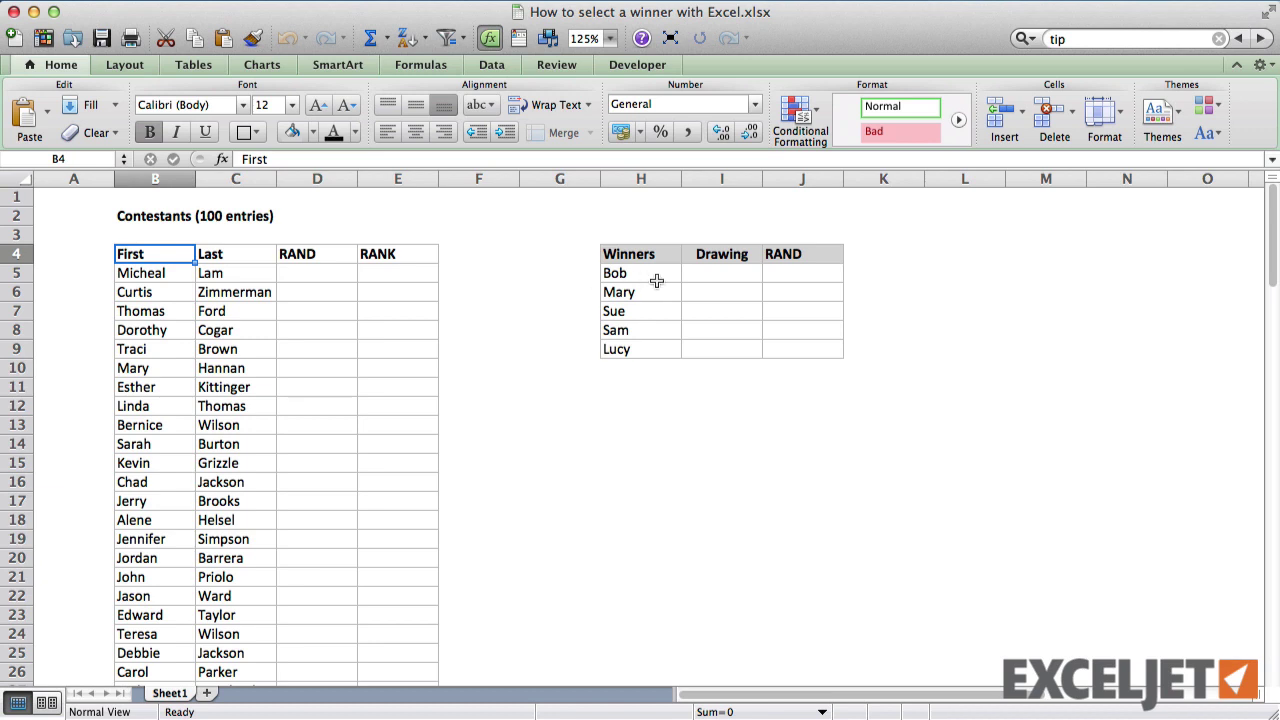
left_click(707, 273)
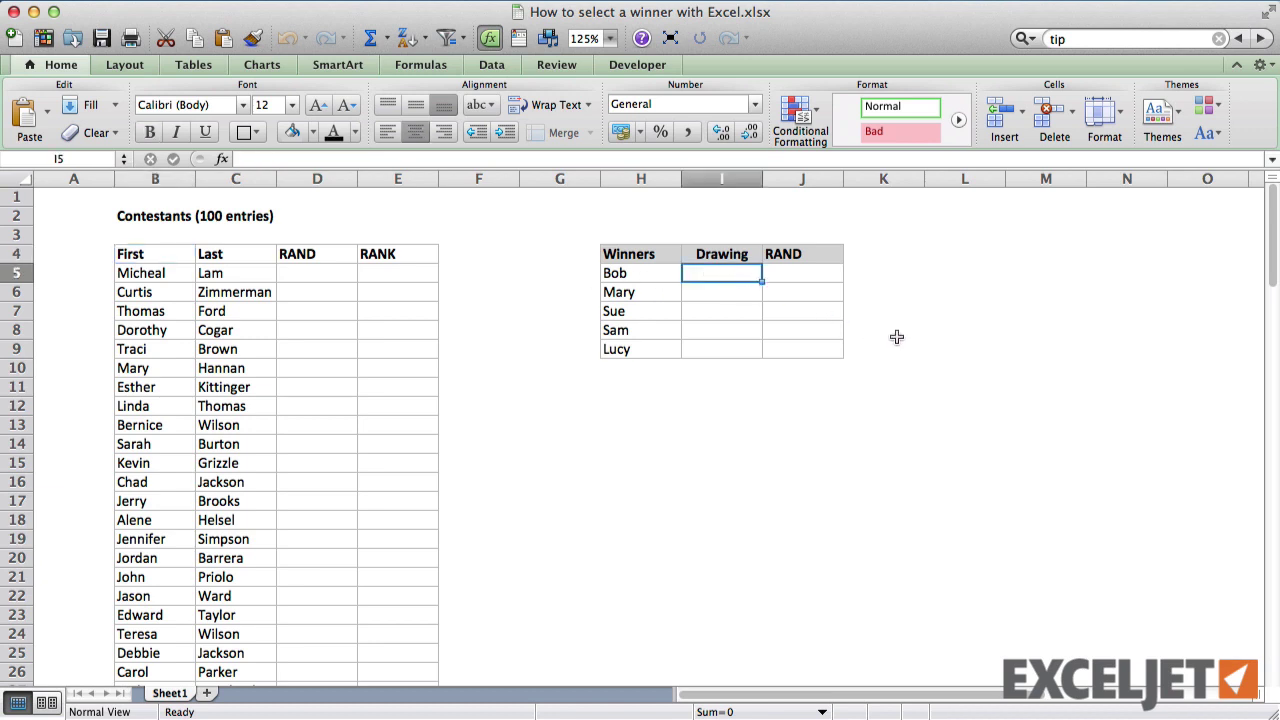
type("1")
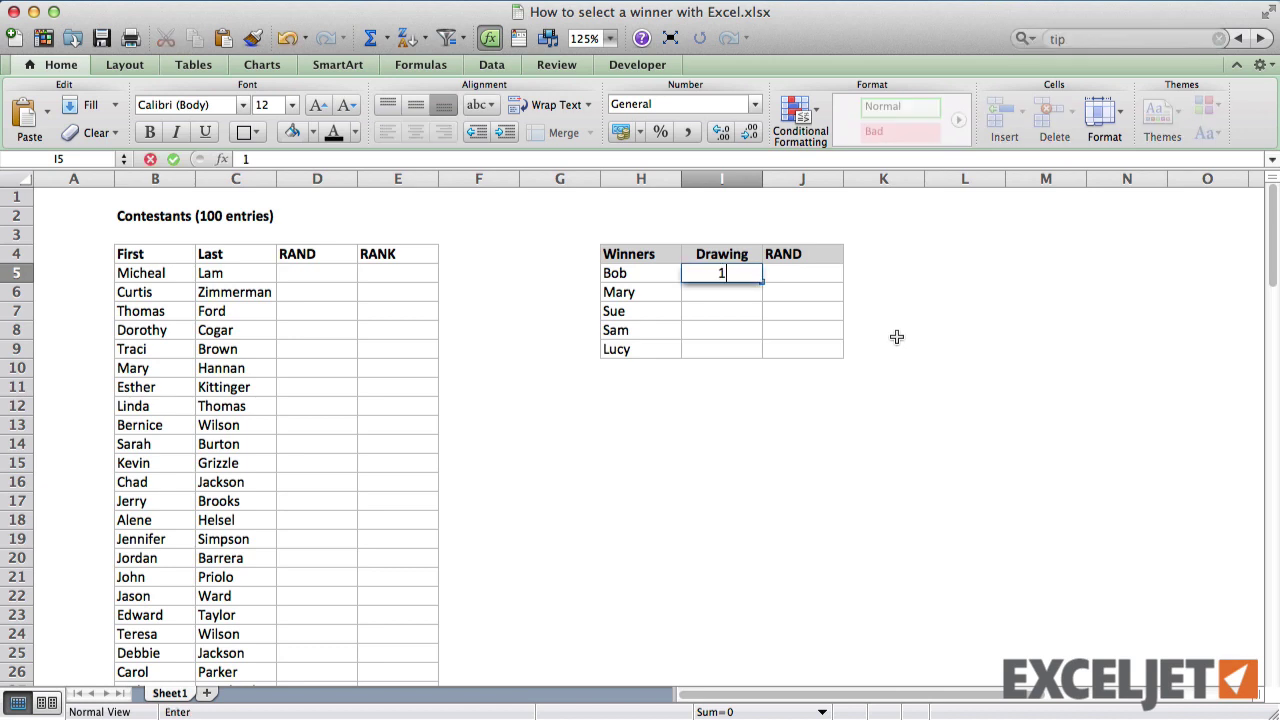
key("Return")
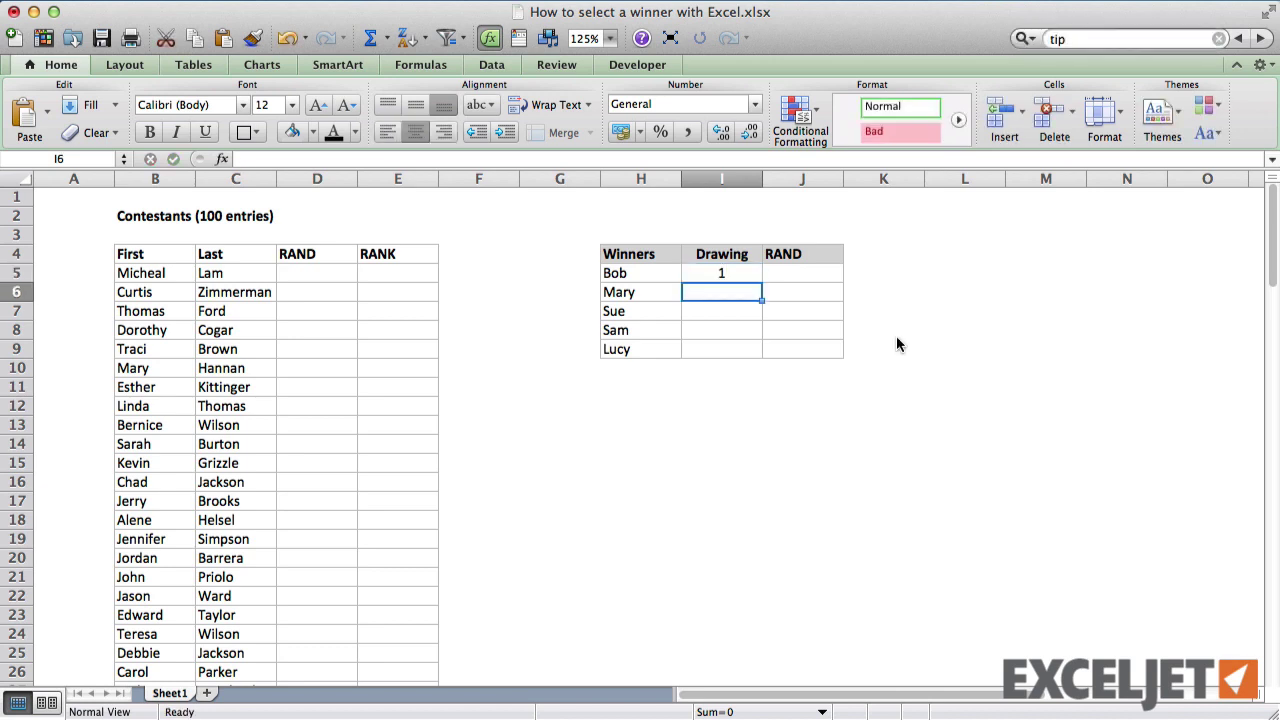
type("2")
key("Return")
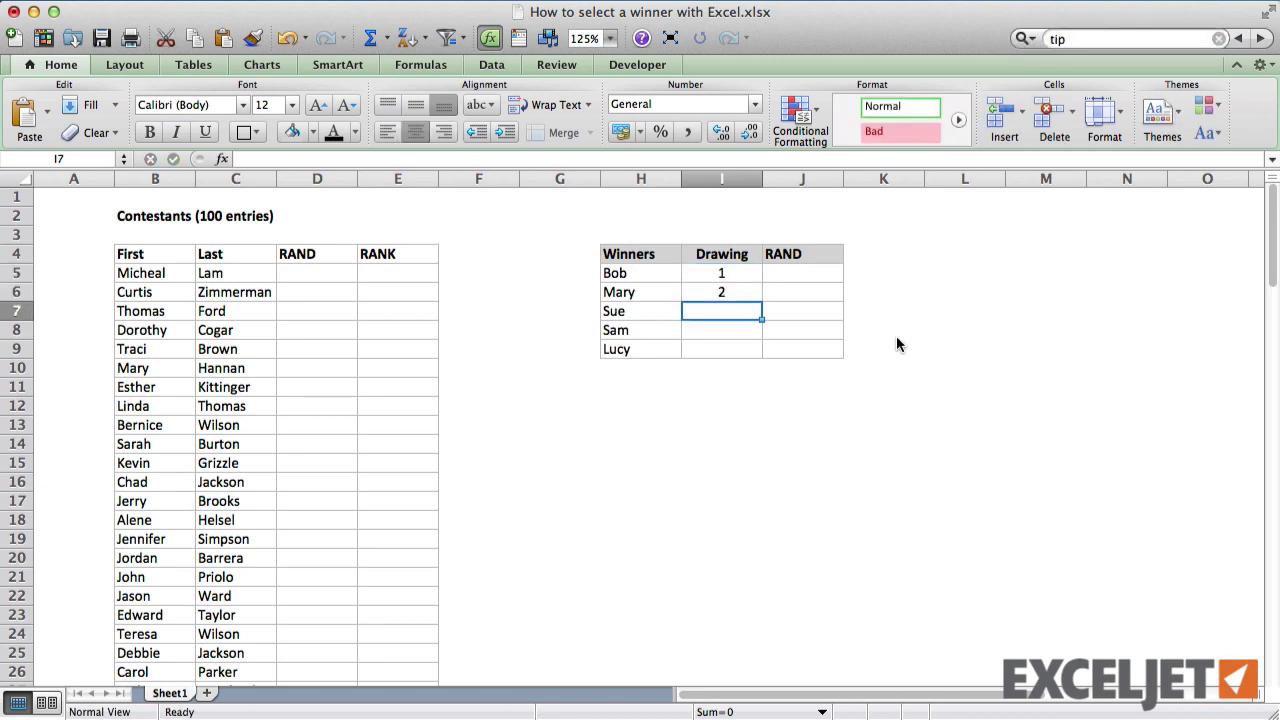
type("3")
key("Return")
type("4")
key("Return")
type("5")
key("Return")
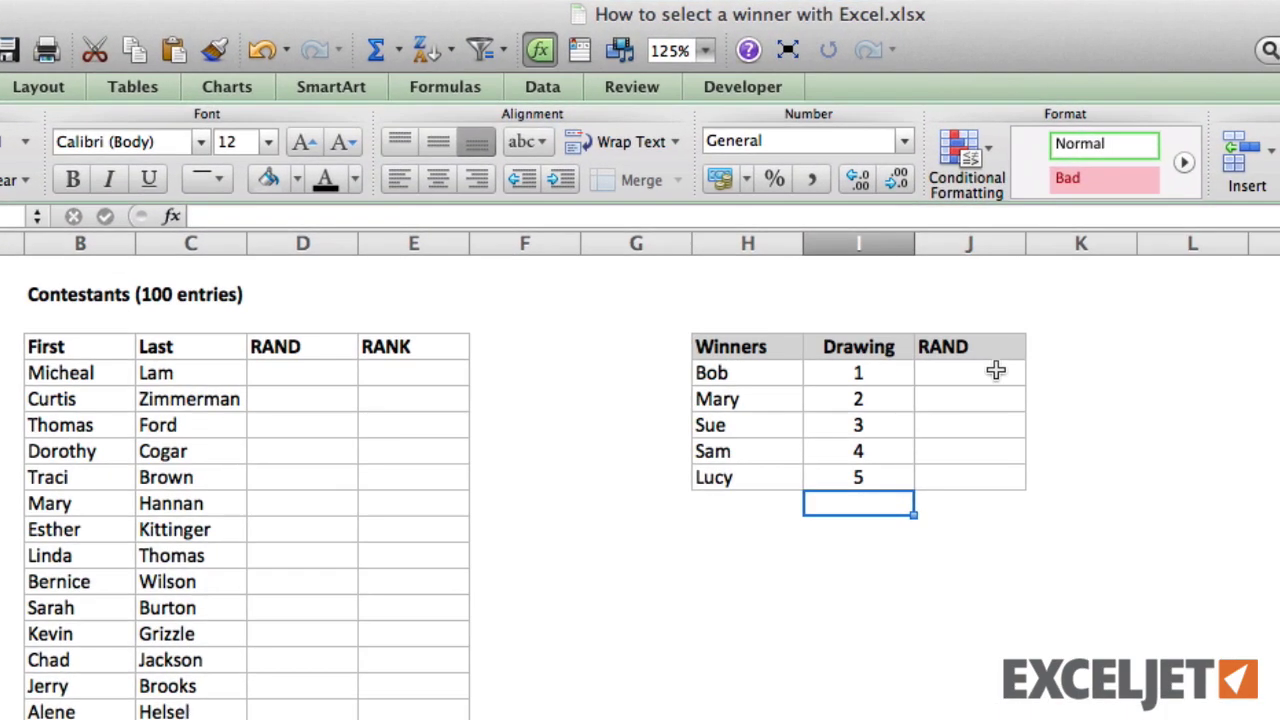
- Fill J5:J9 with =RAND() in one go using Ctrl+Enter
left_click_drag(820, 271, 818, 344)
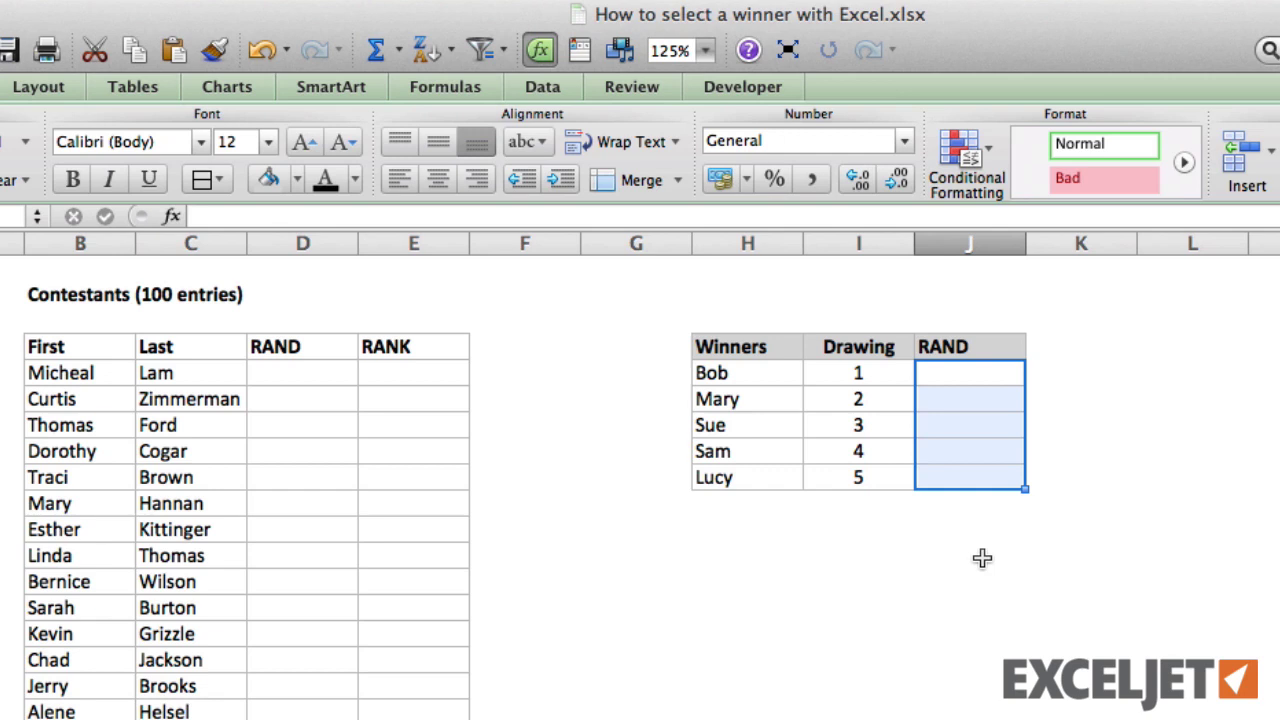
type("=rand")
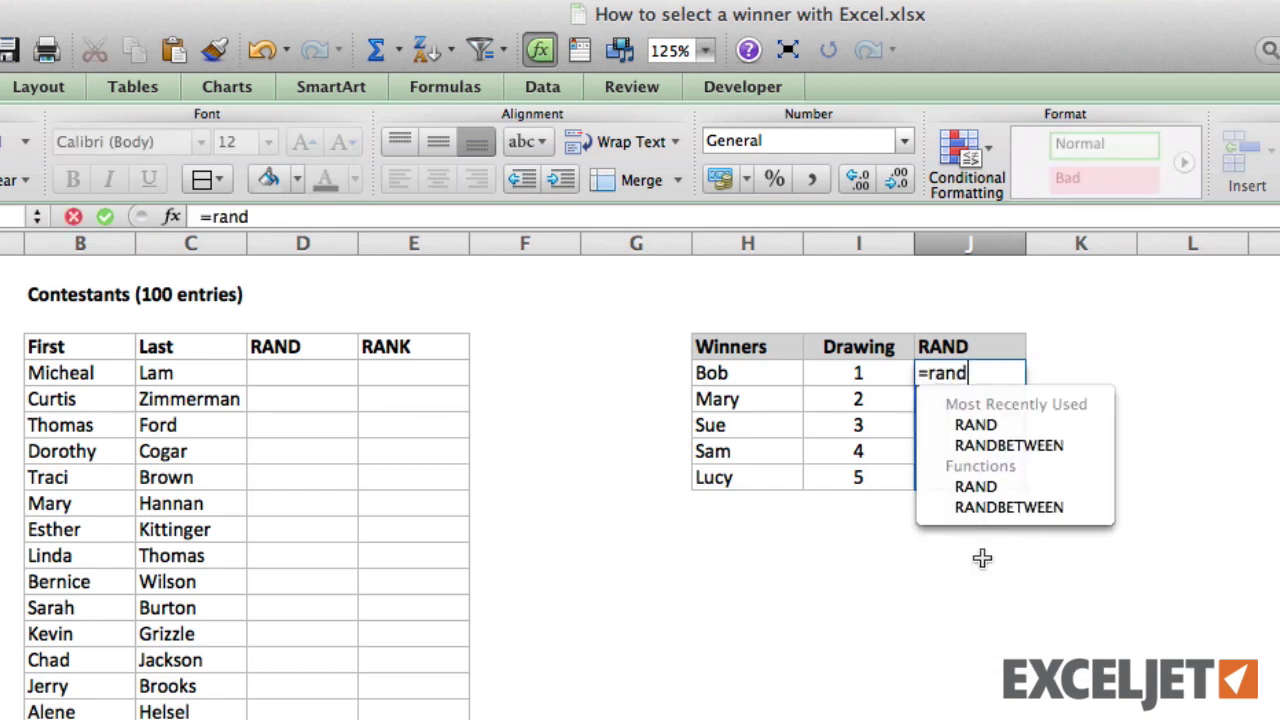
type("()")
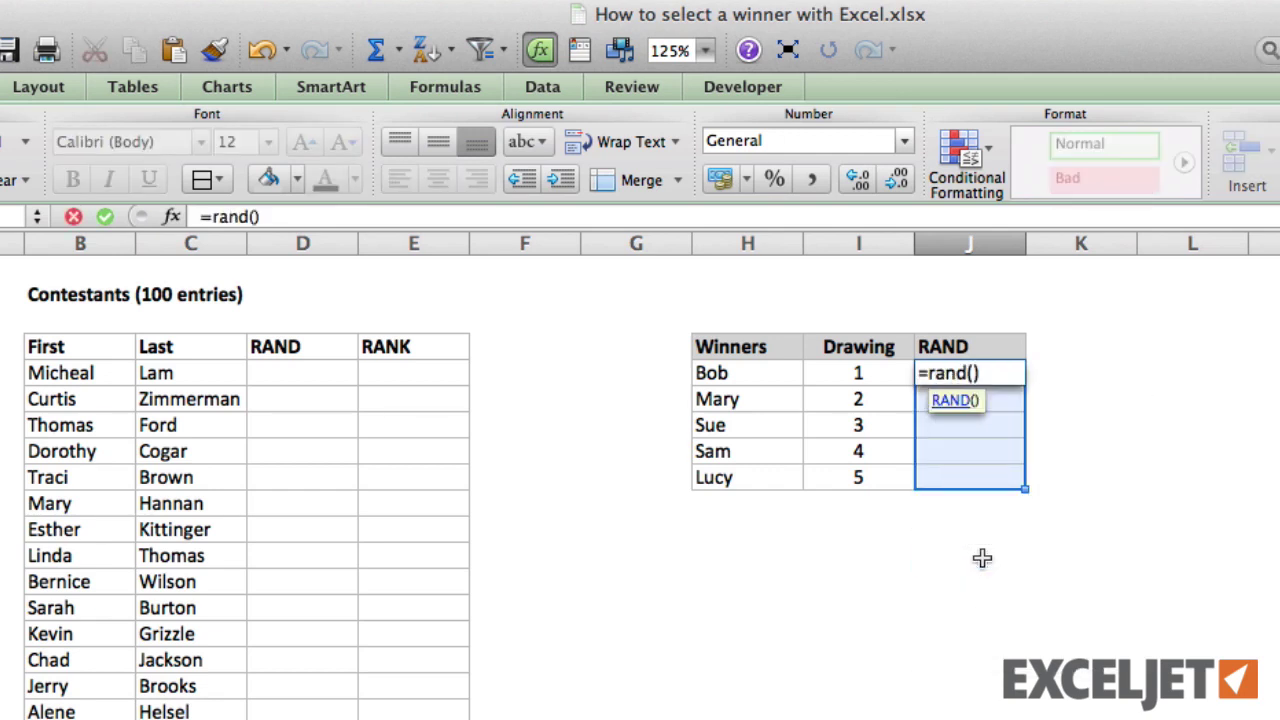
left_click(982, 558)
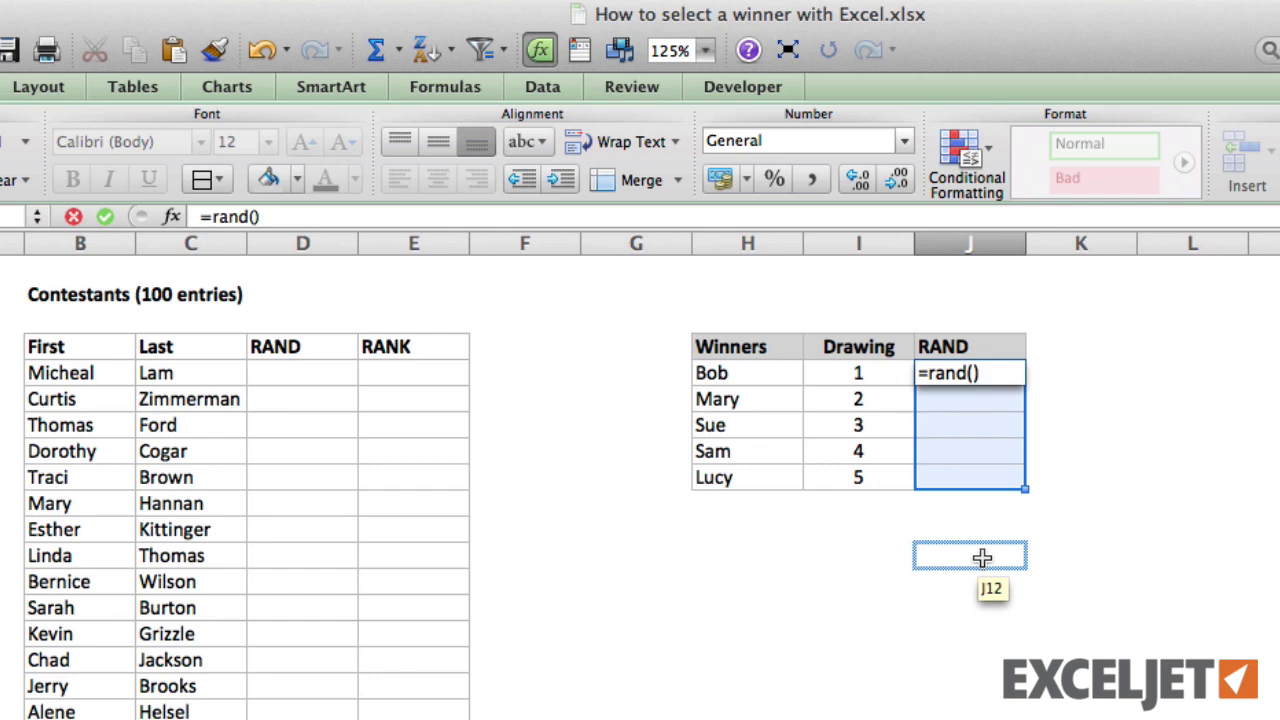
key("ctrl+Return")
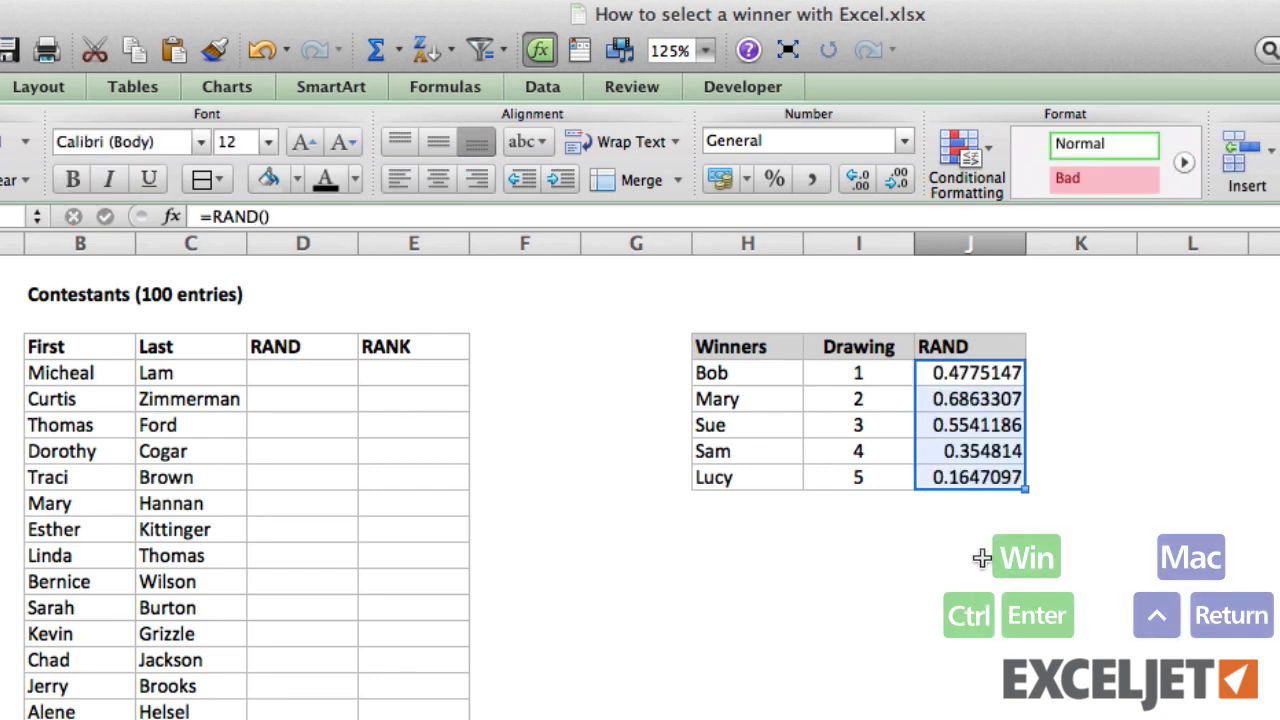
- Enter test numbers below the table to show RAND recalculating, then undo them
left_click(982, 558)
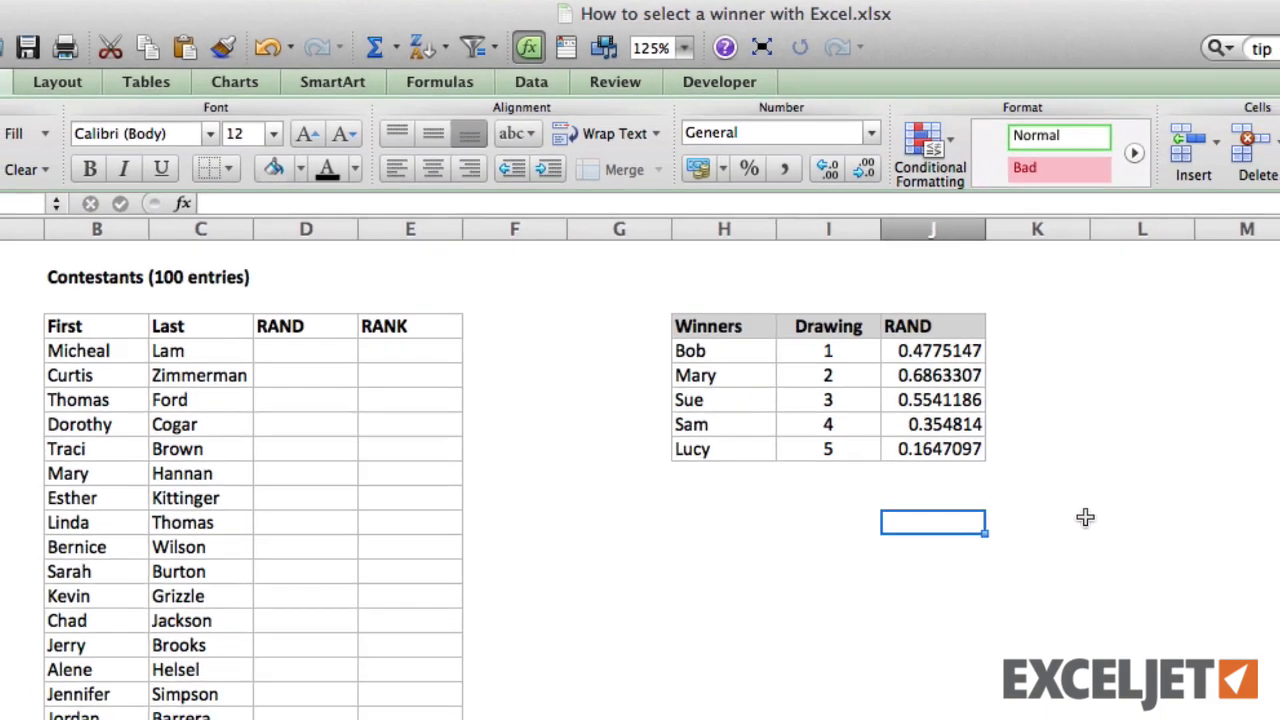
type("1")
key("Return")
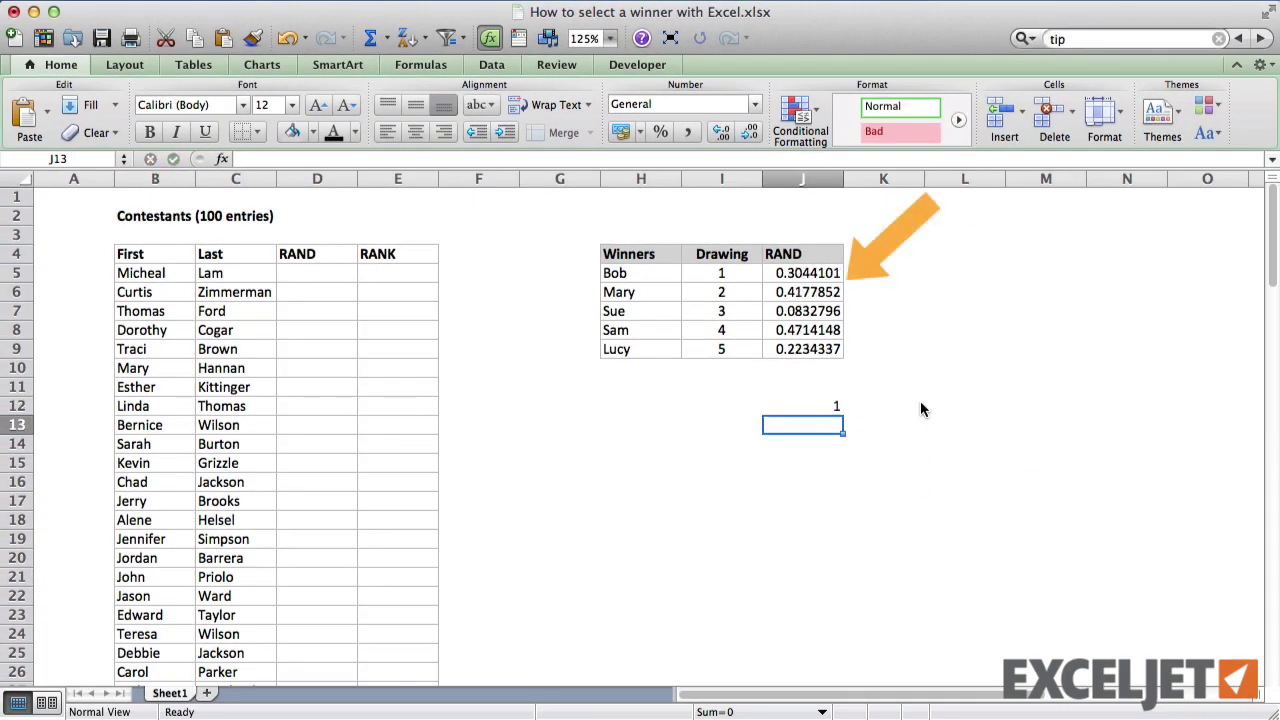
type("2")
key("Return")
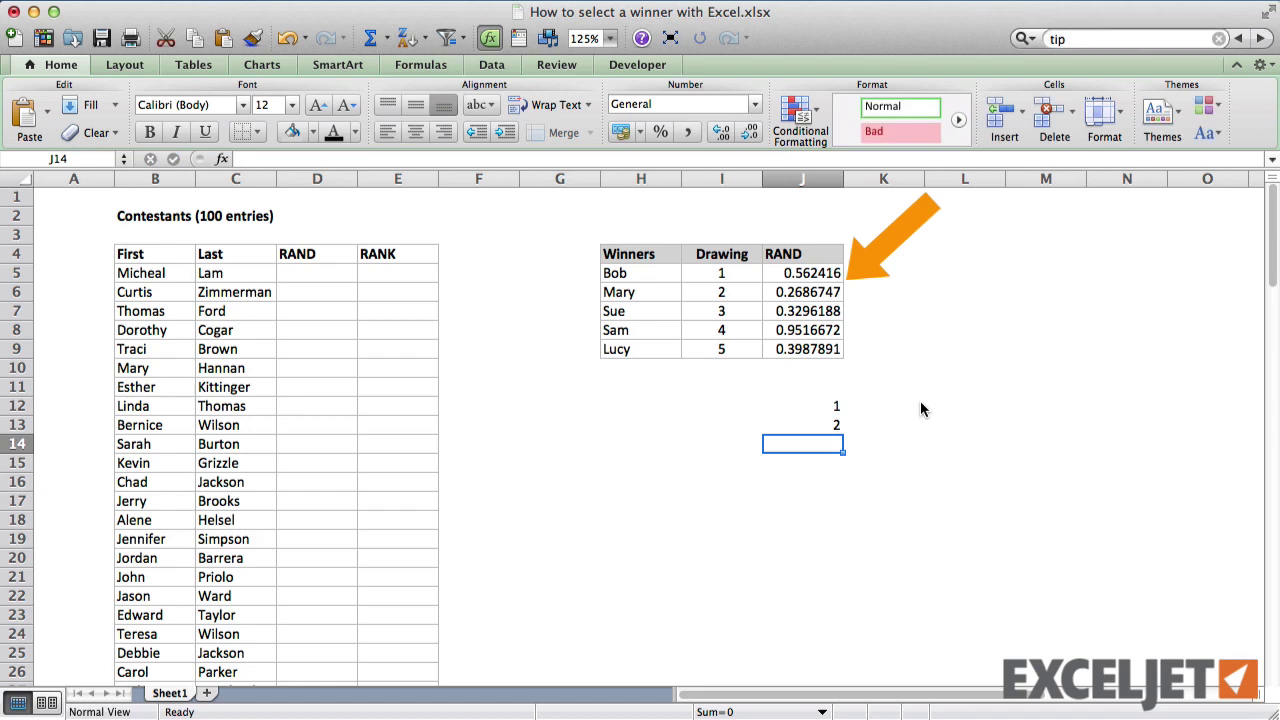
type("3")
key("Return")
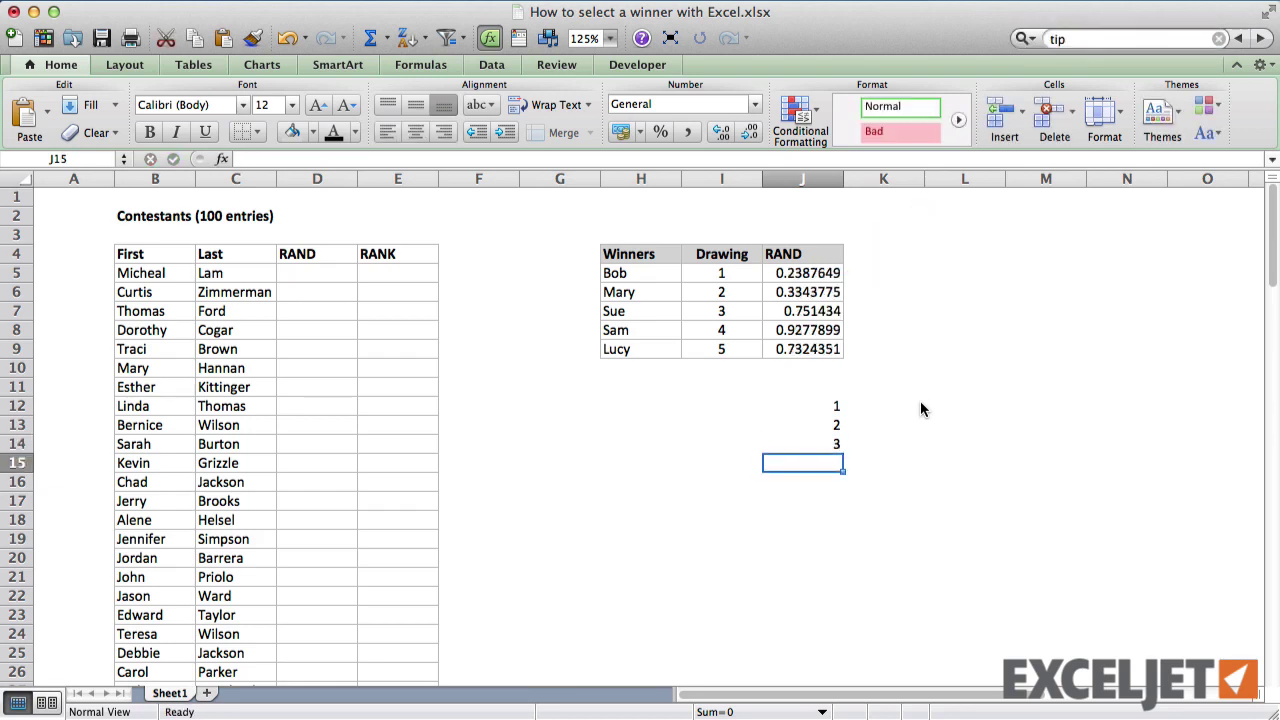
type("4")
key("Return")
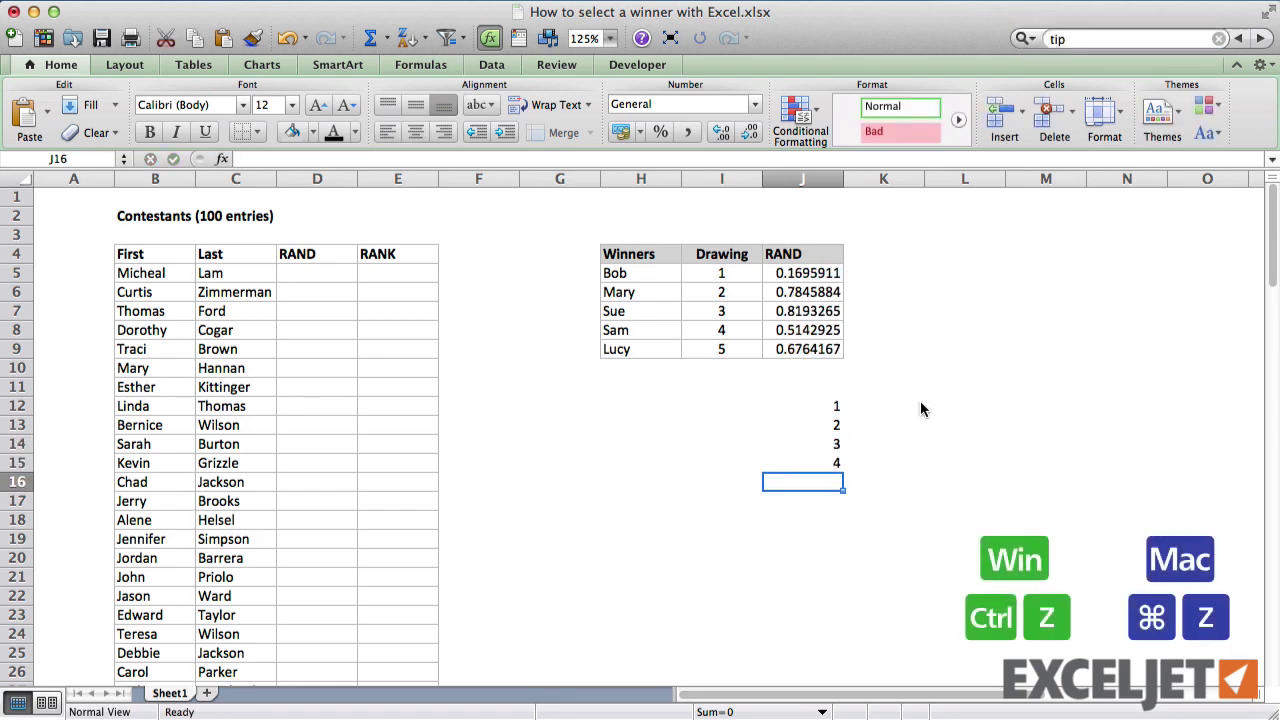
key("super+z")
key("super+z")
key("super+z")
key("super+z")
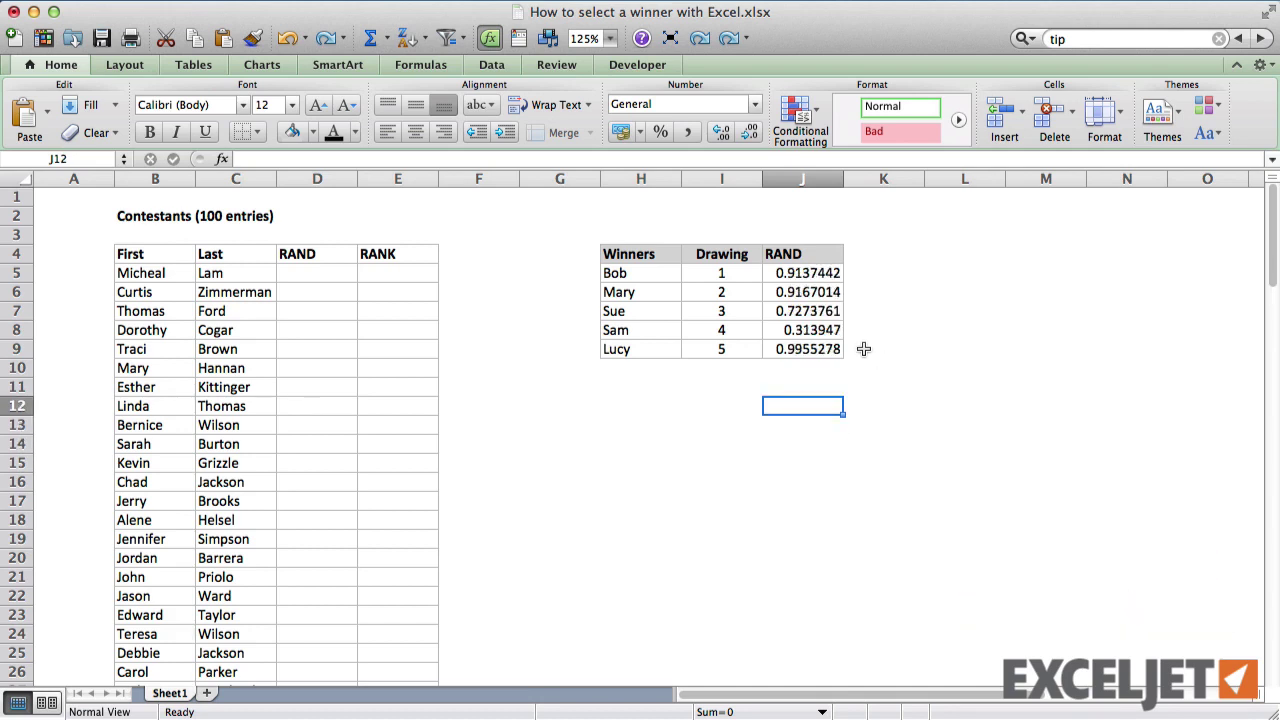
- Freeze the five Winners RAND values by pasting them over themselves as values only
left_click_drag(795, 273, 820, 345)
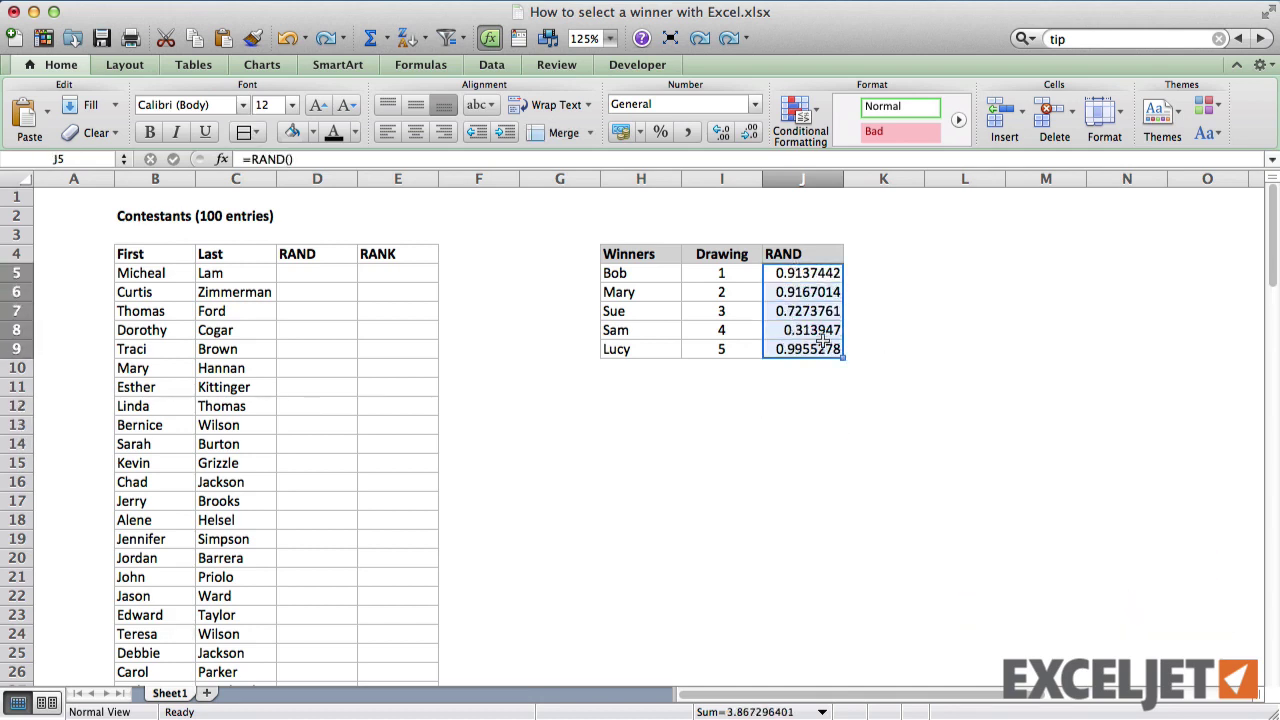
right_click(820, 293)
left_click(883, 321)
right_click(822, 301)
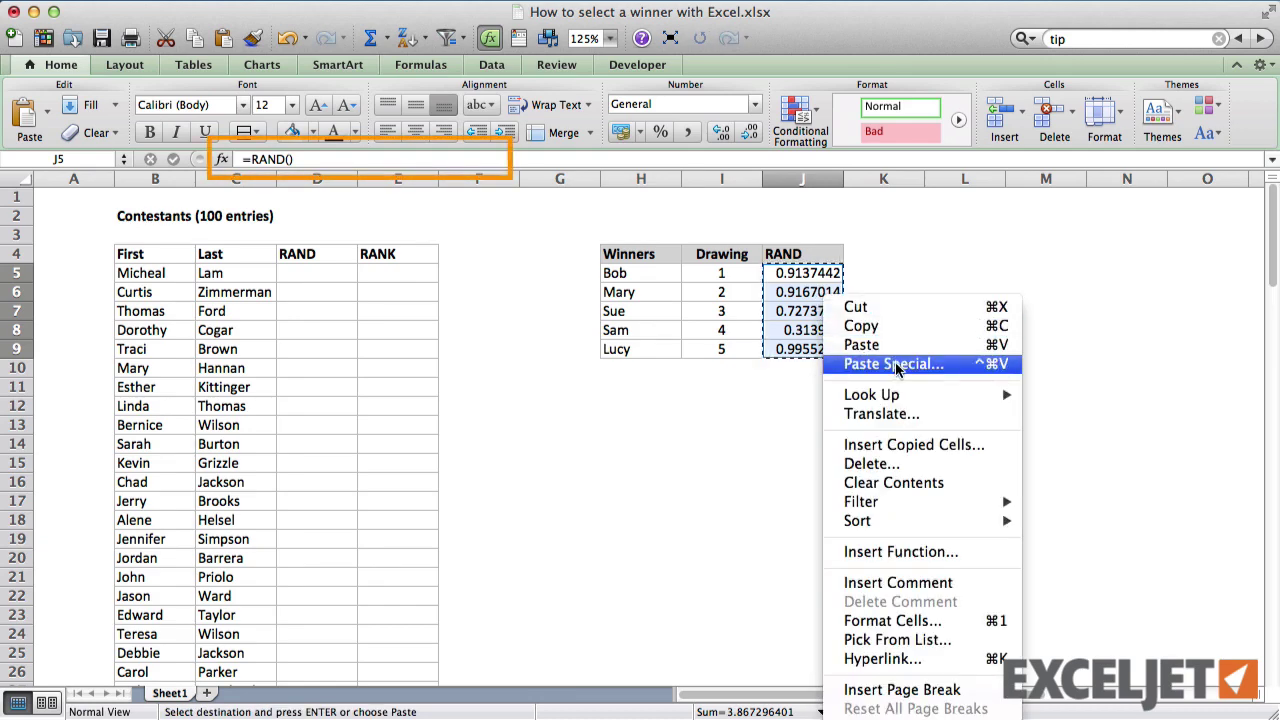
left_click(893, 364)
left_click(800, 268)
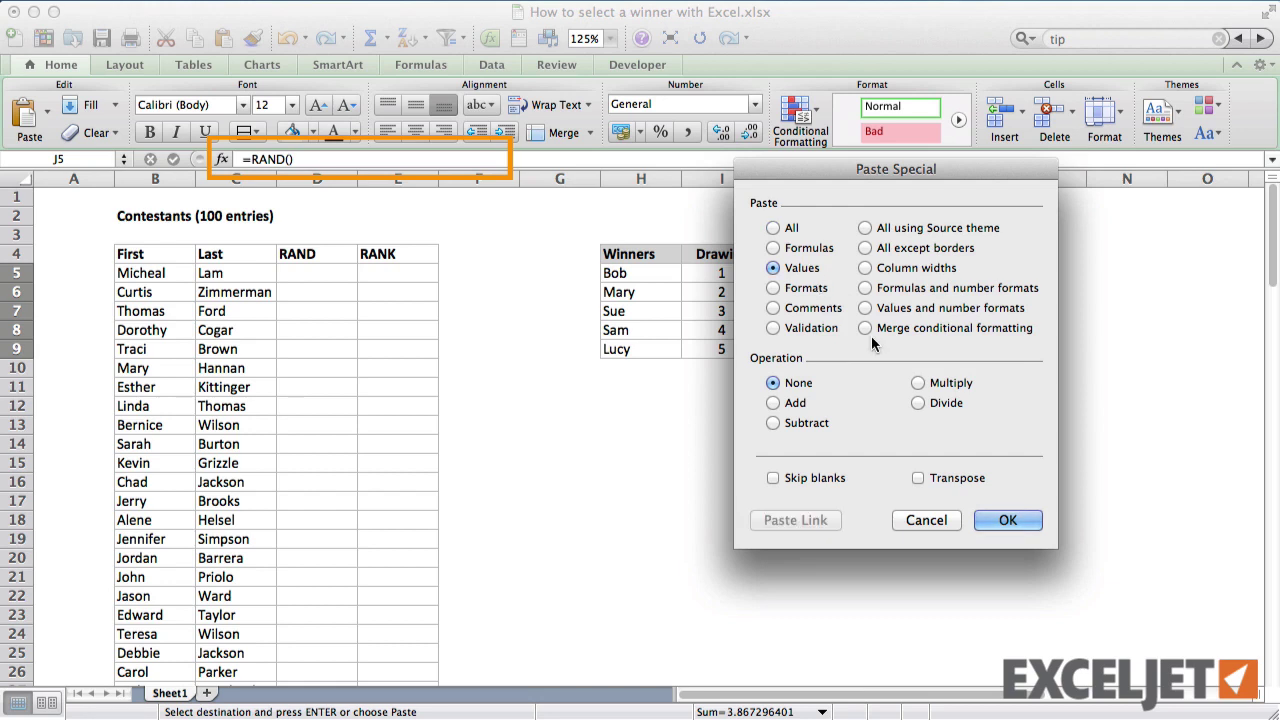
left_click(990, 515)
- Verify J5 holds a plain number, then convert the contestants list into a table with Ctrl+T
left_click(805, 387)
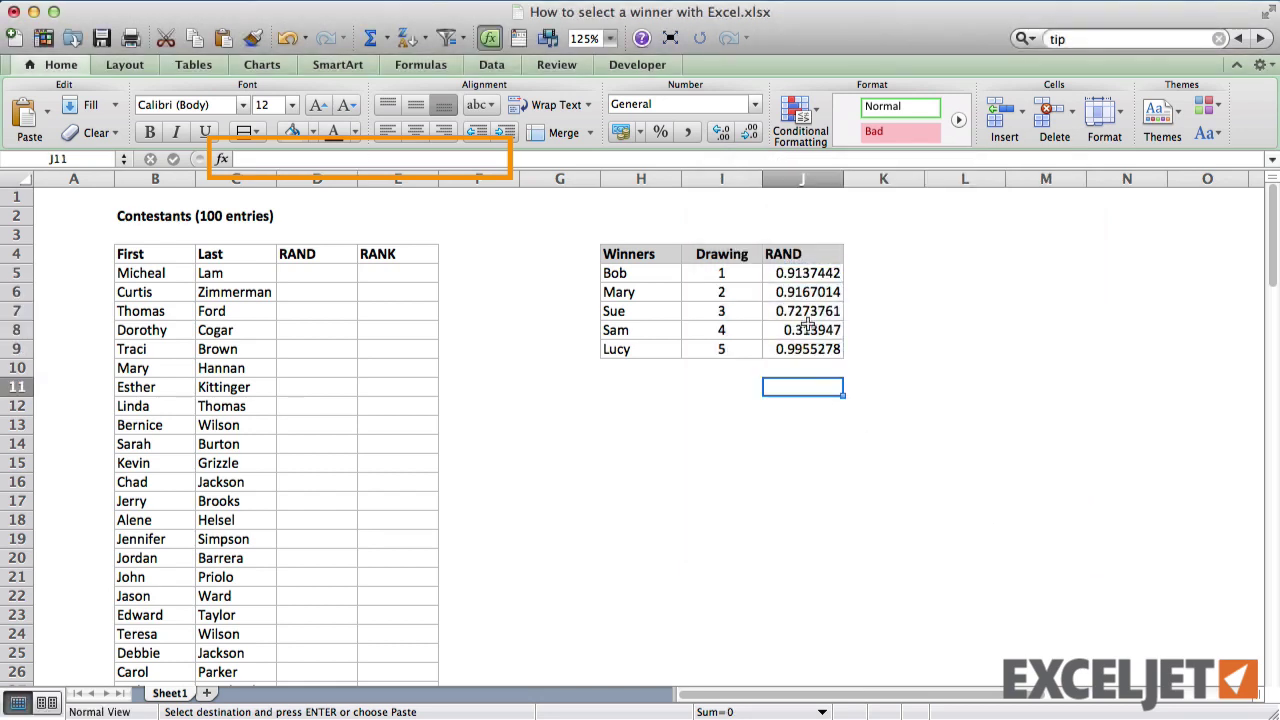
left_click(800, 273)
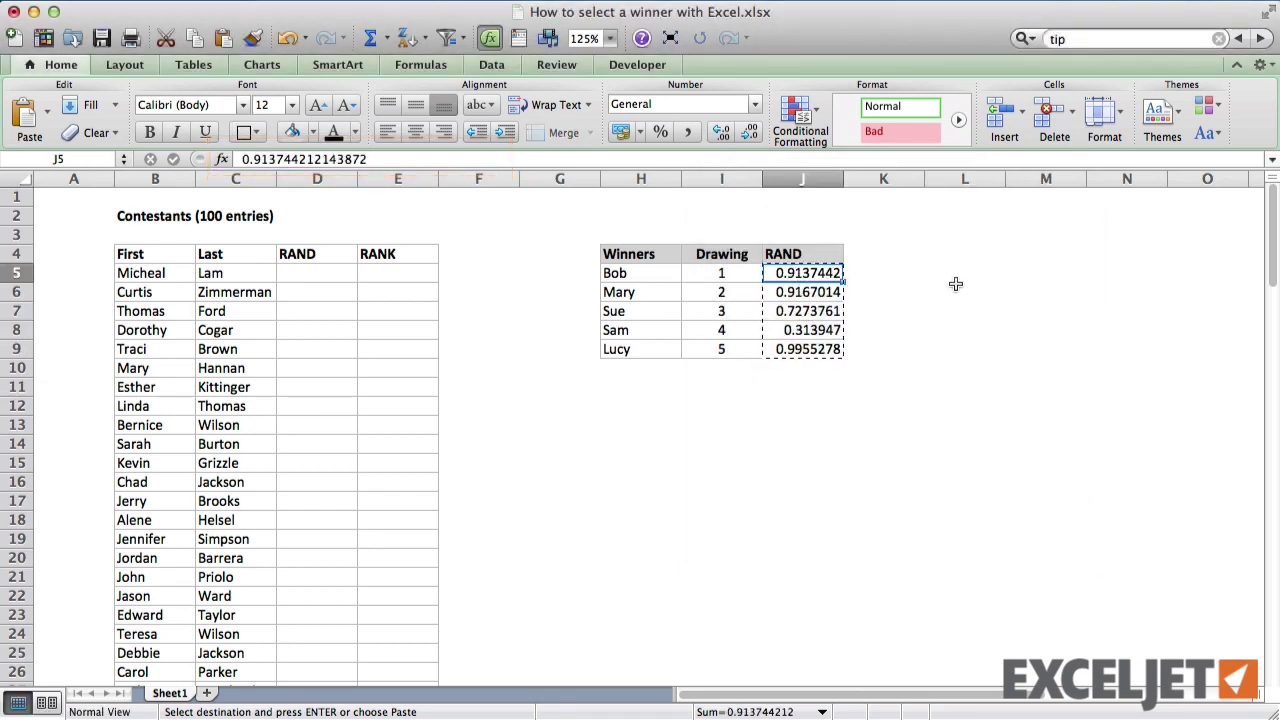
key("Escape")
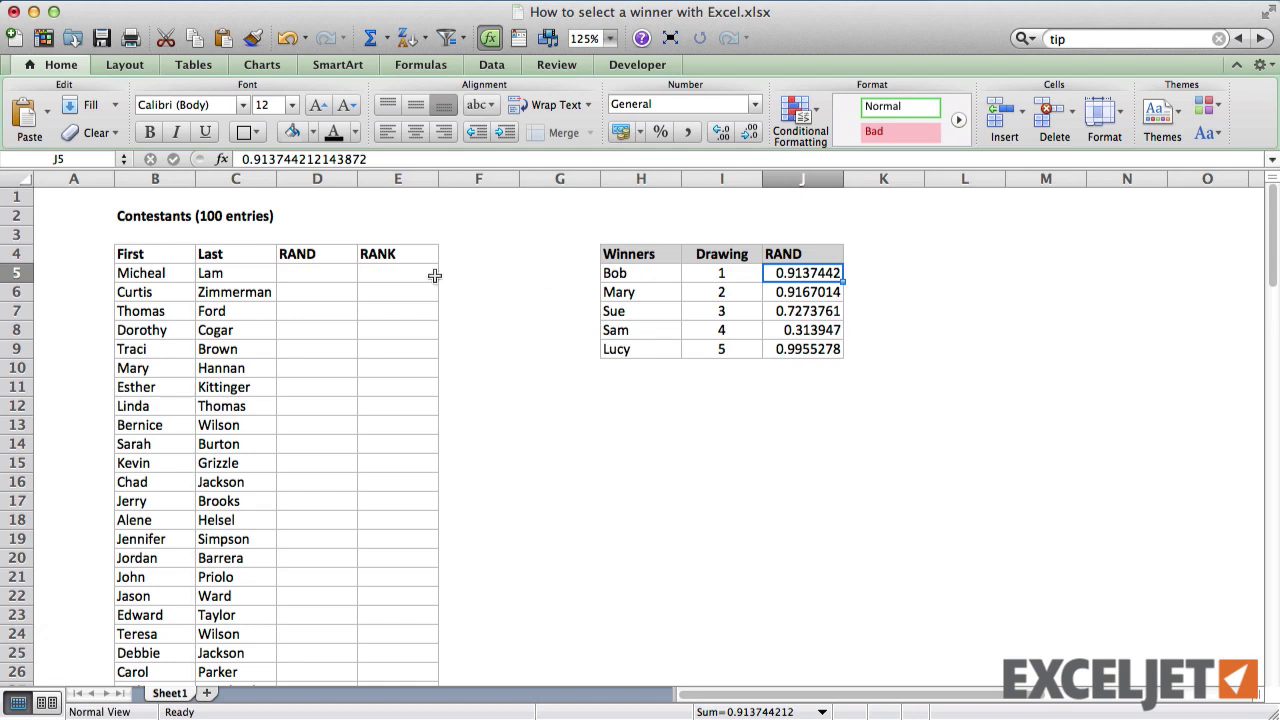
left_click(328, 274)
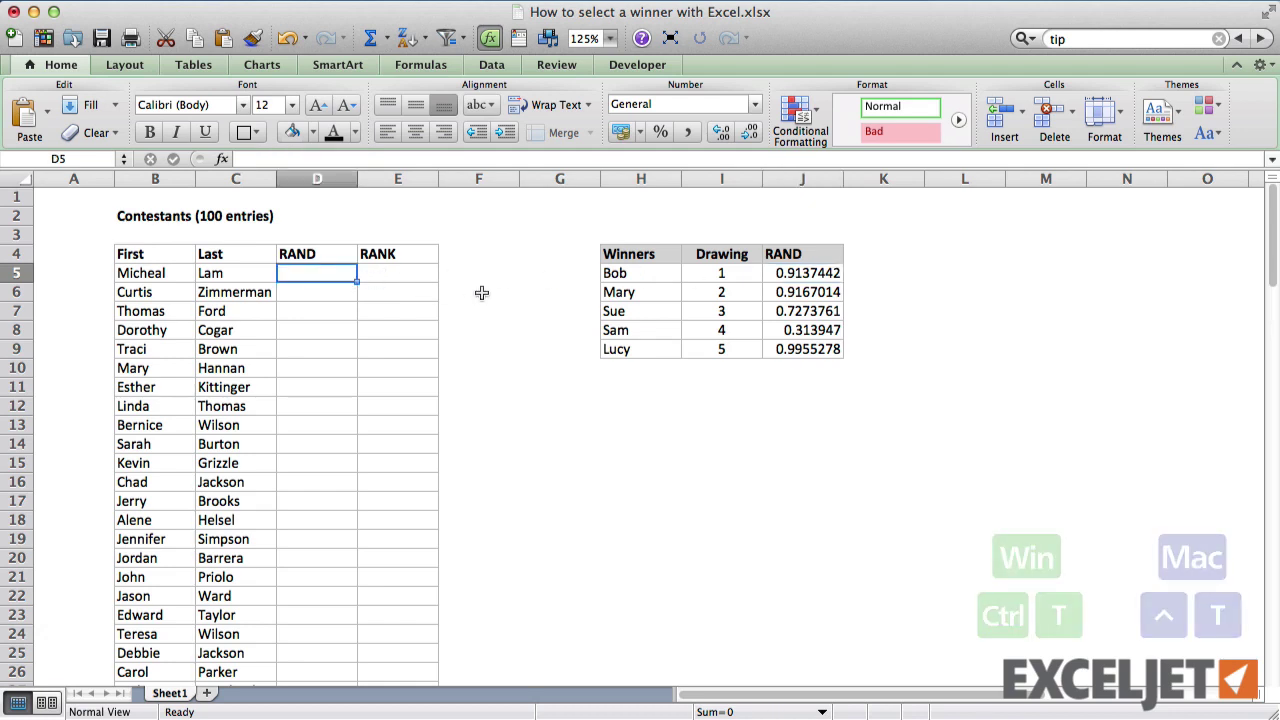
key("ctrl+t")
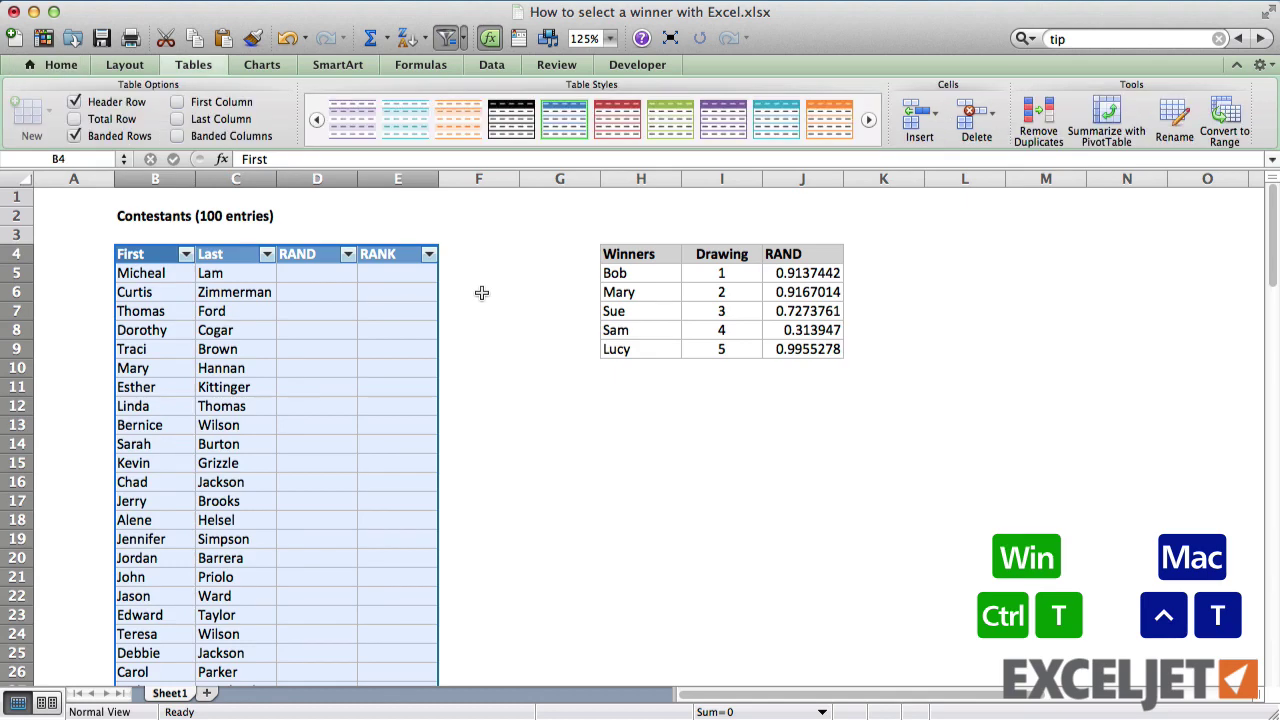
- Enter =RAND() in D5 so it auto-fills down the contestant table's RAND column
left_click(327, 273)
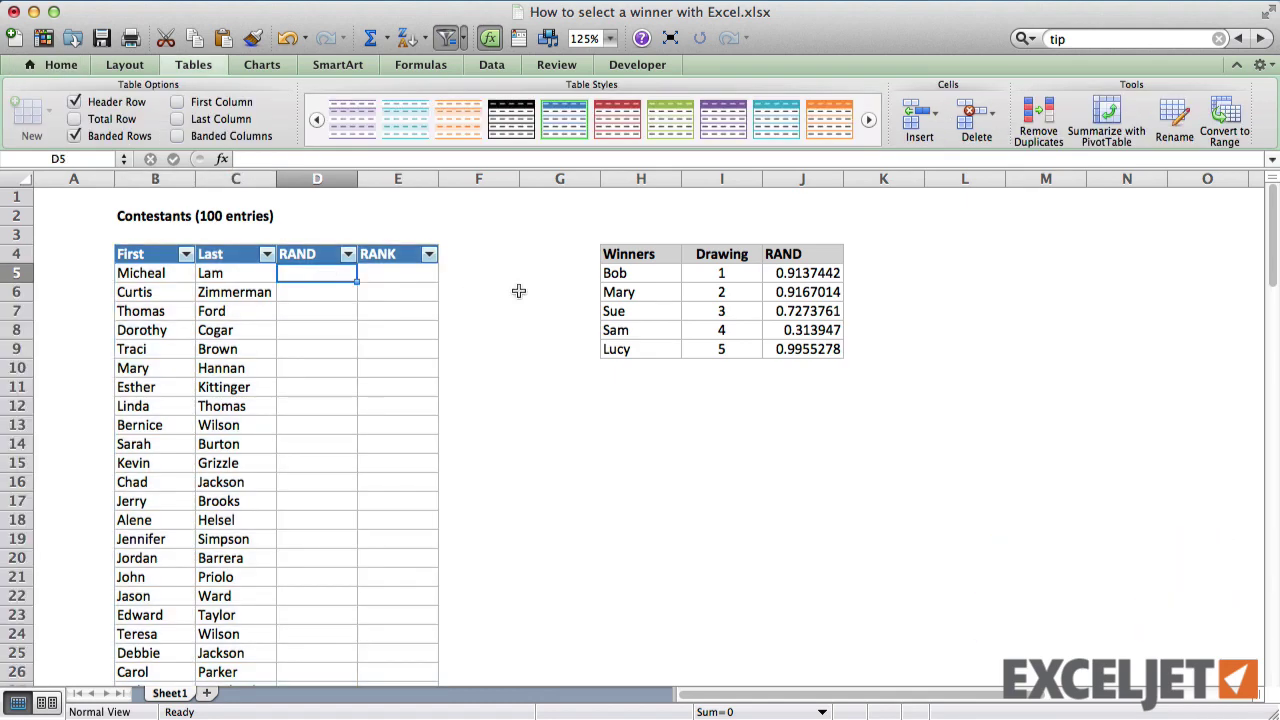
type("=rand()")
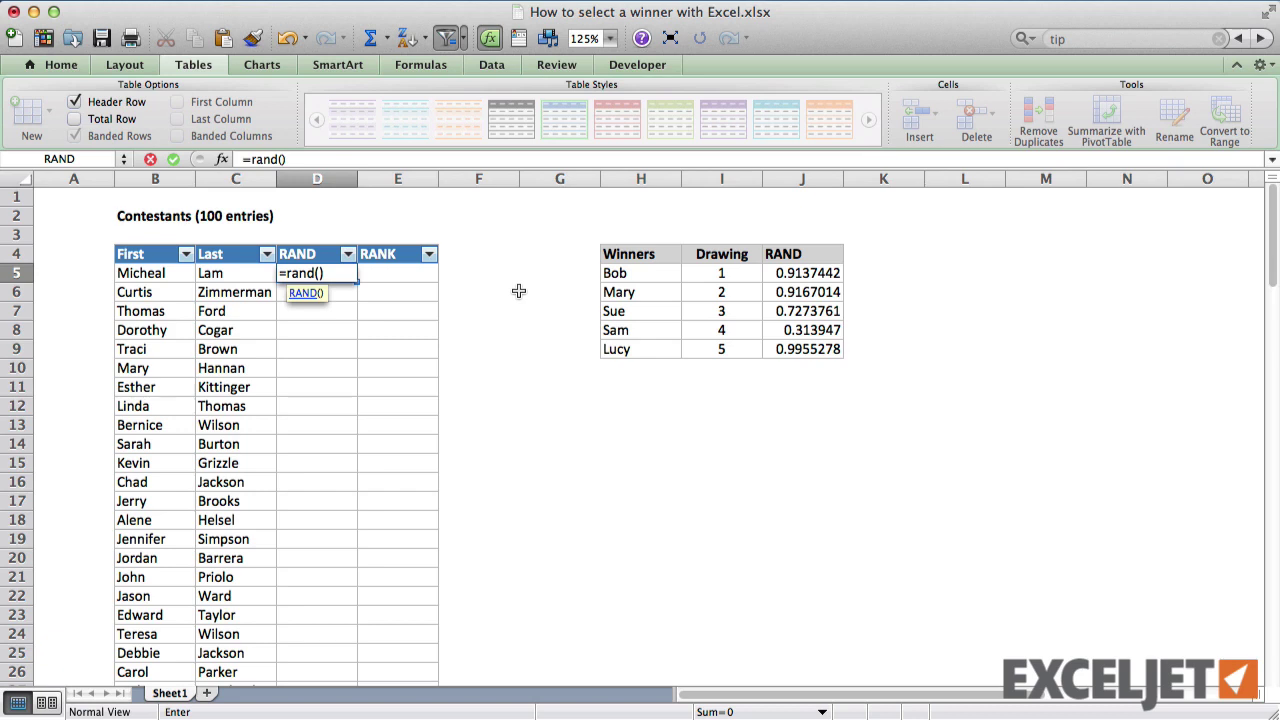
key("Return")
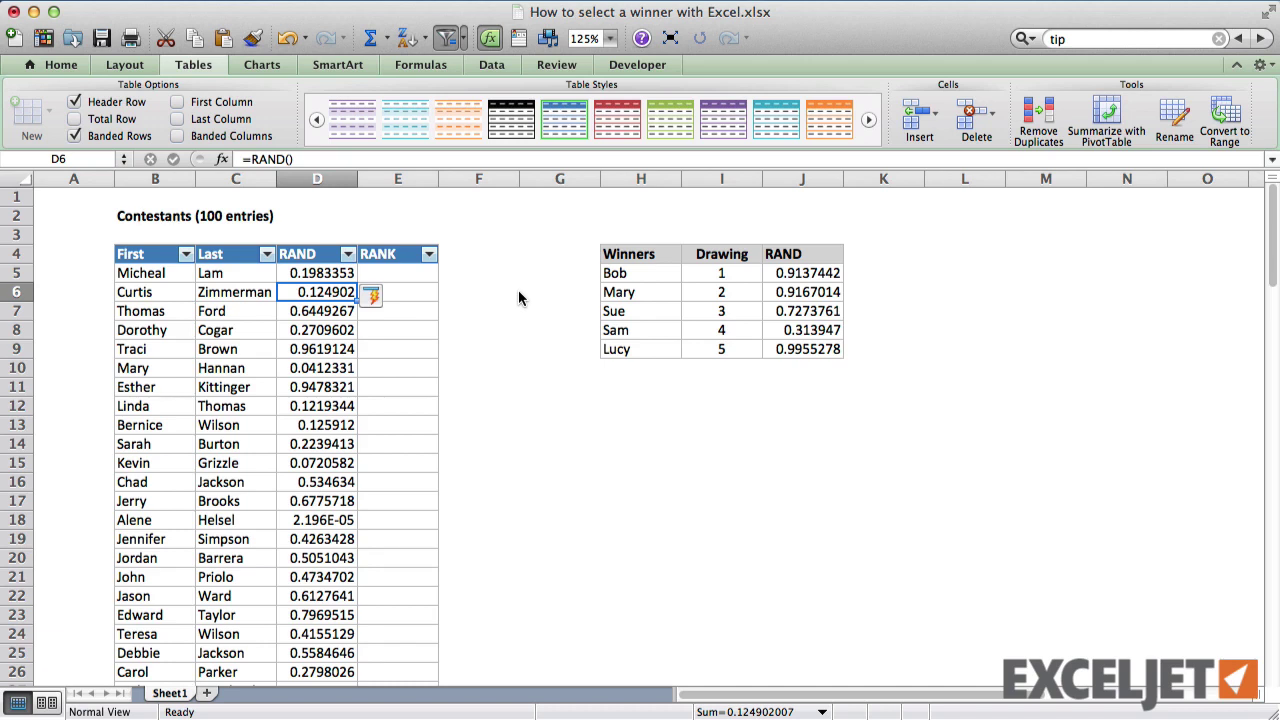
- Copy the table's RAND column and paste it back as values only
key("ctrl+space")
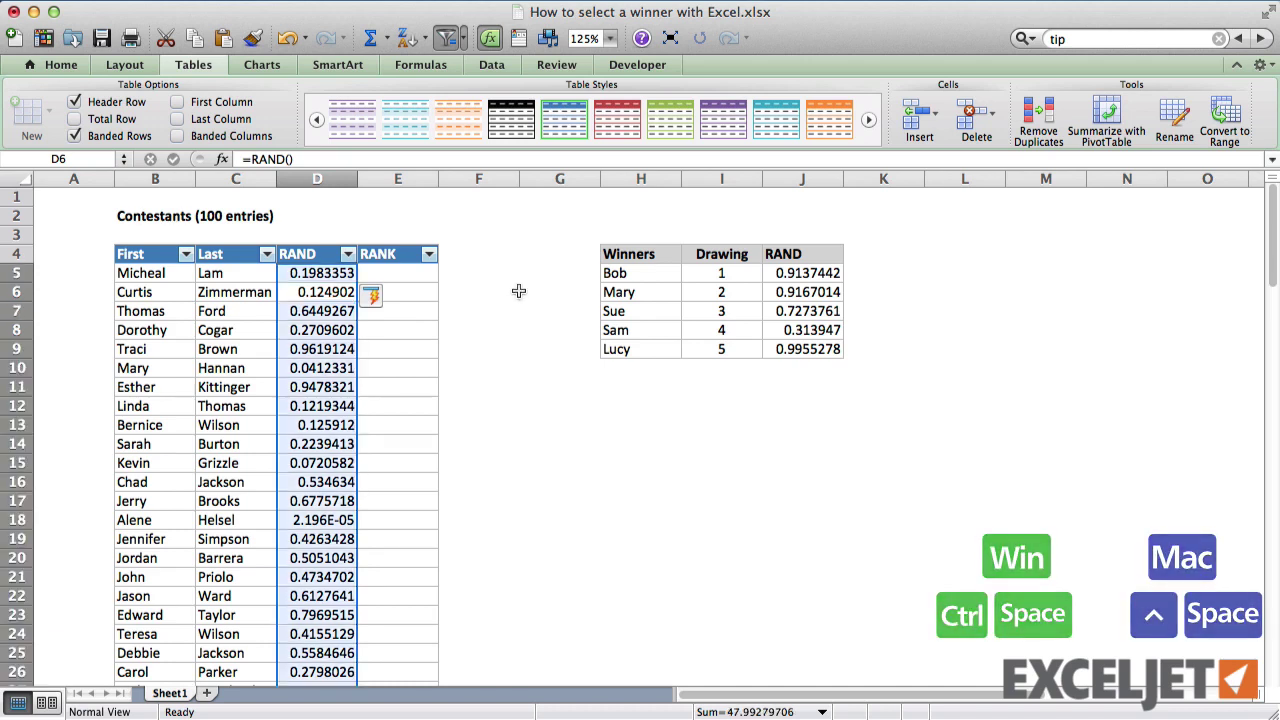
key("super+c")
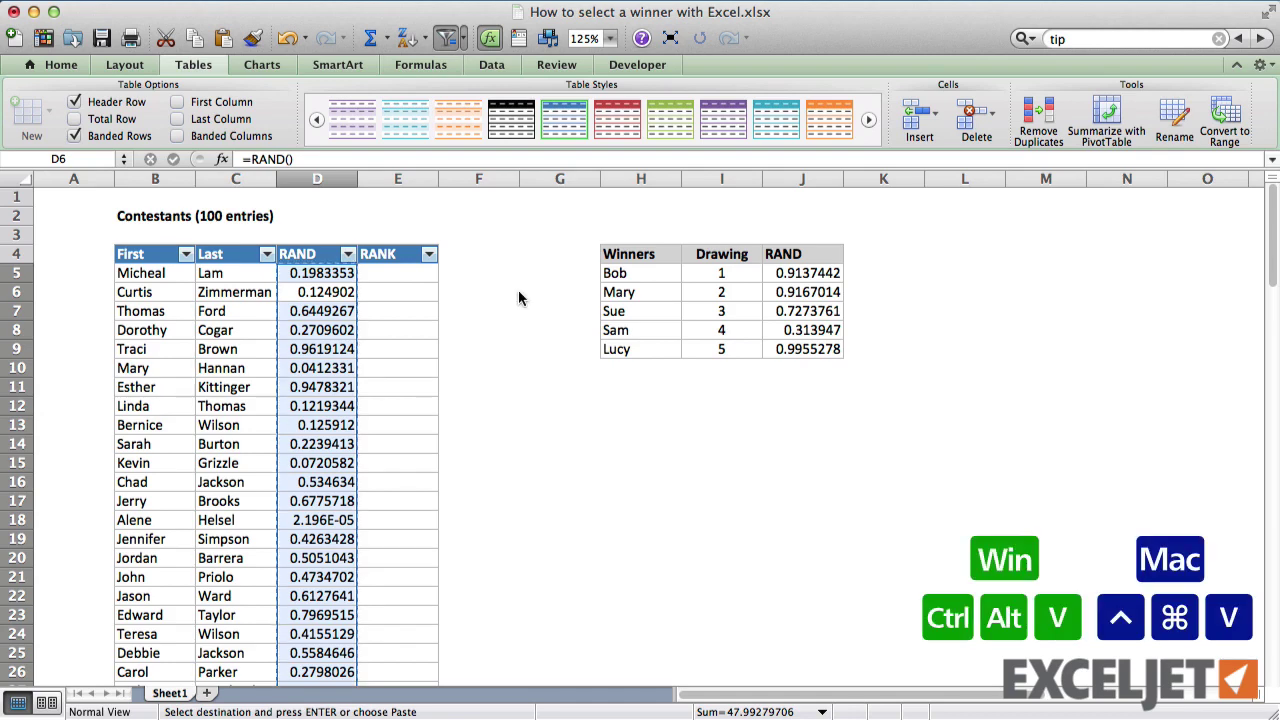
key("ctrl+super+v")
left_click(921, 340)
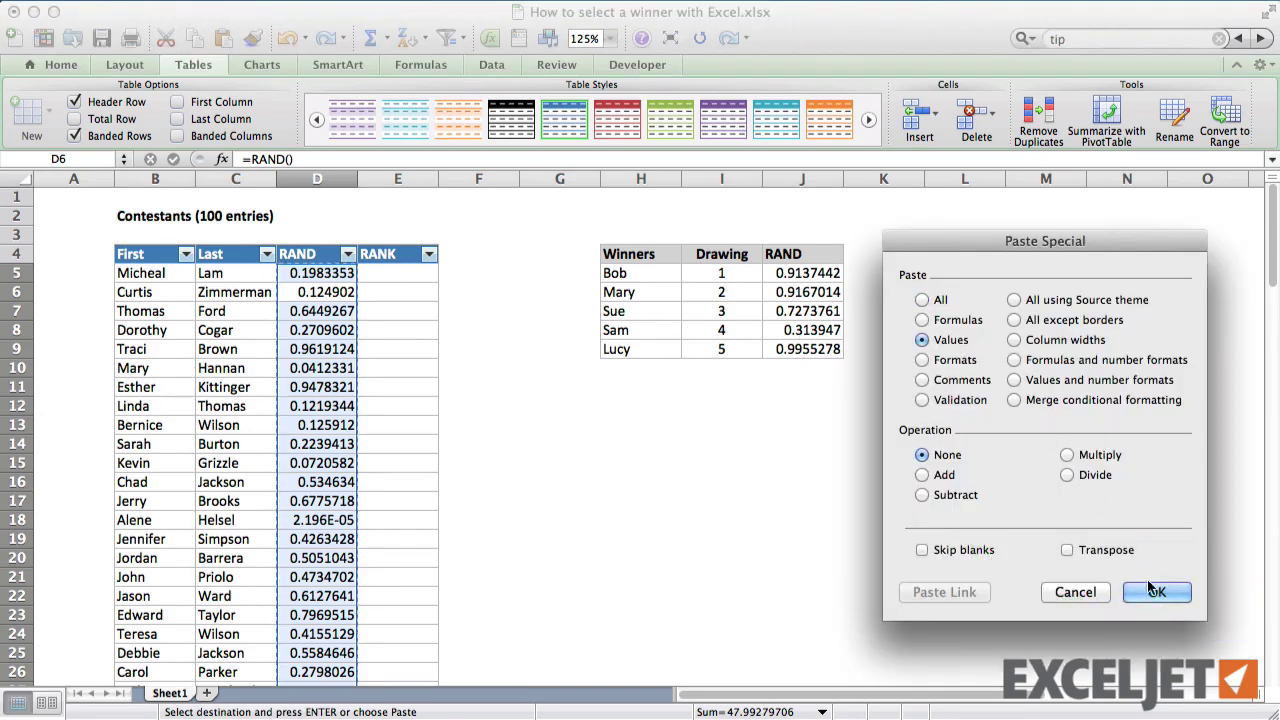
left_click(1157, 594)
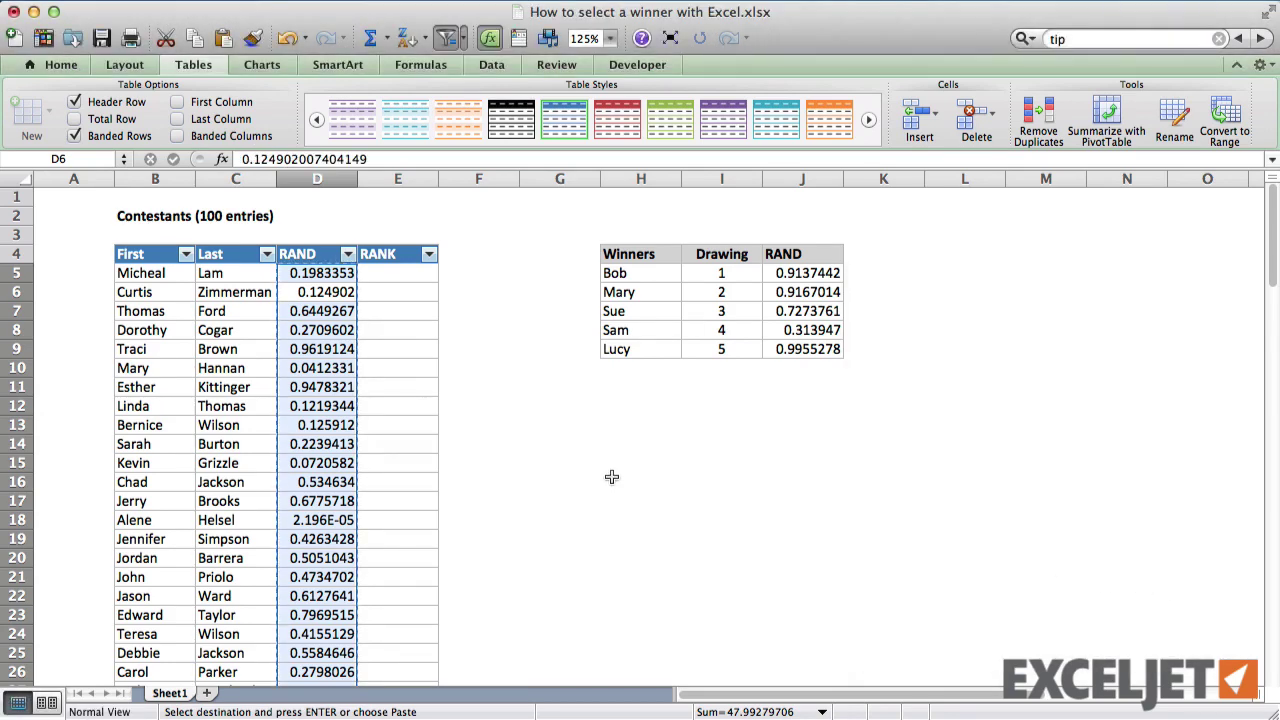
key("Escape")
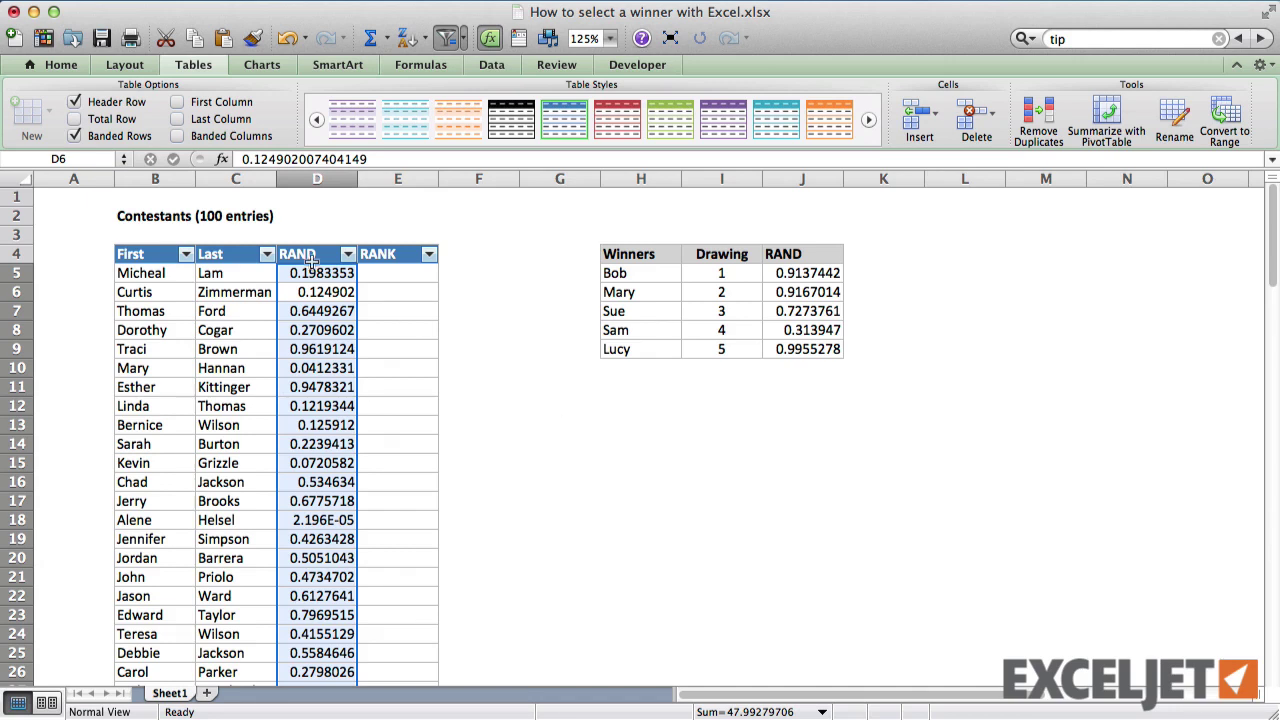
- Add a Bottom 5 Items conditional format with green fill and dark green text to RAND
left_click(62, 65)
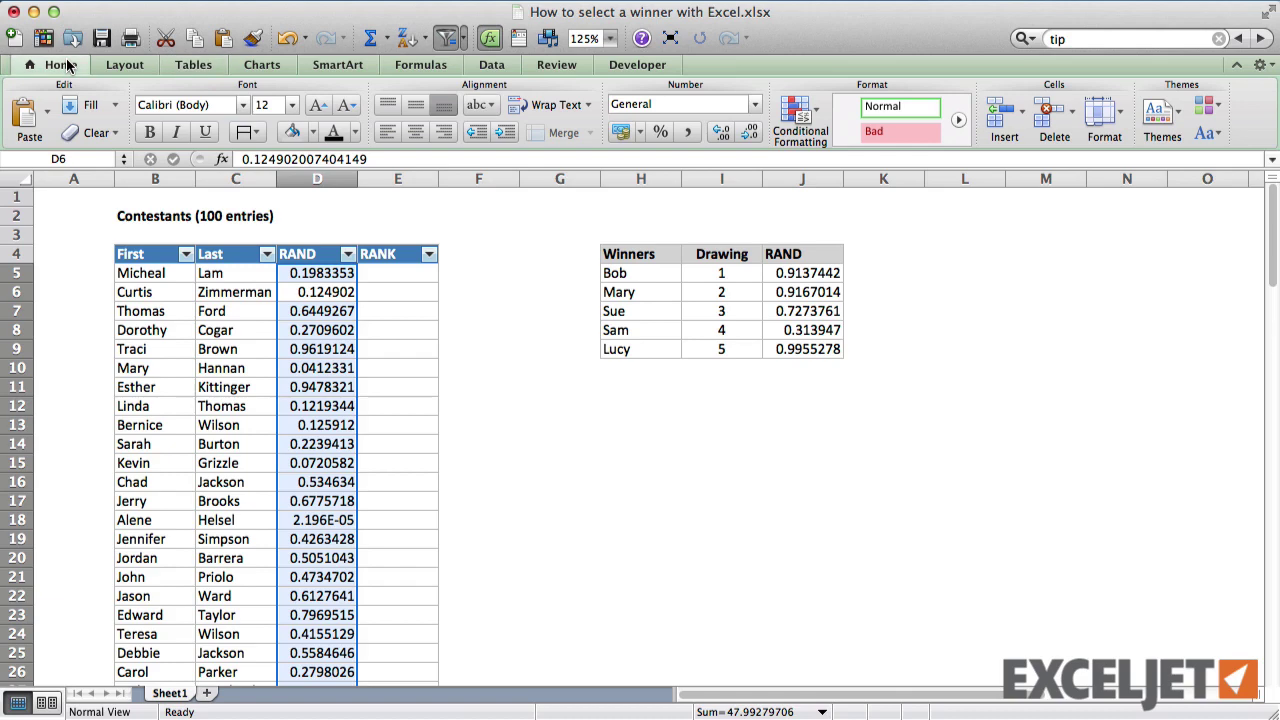
left_click(801, 120)
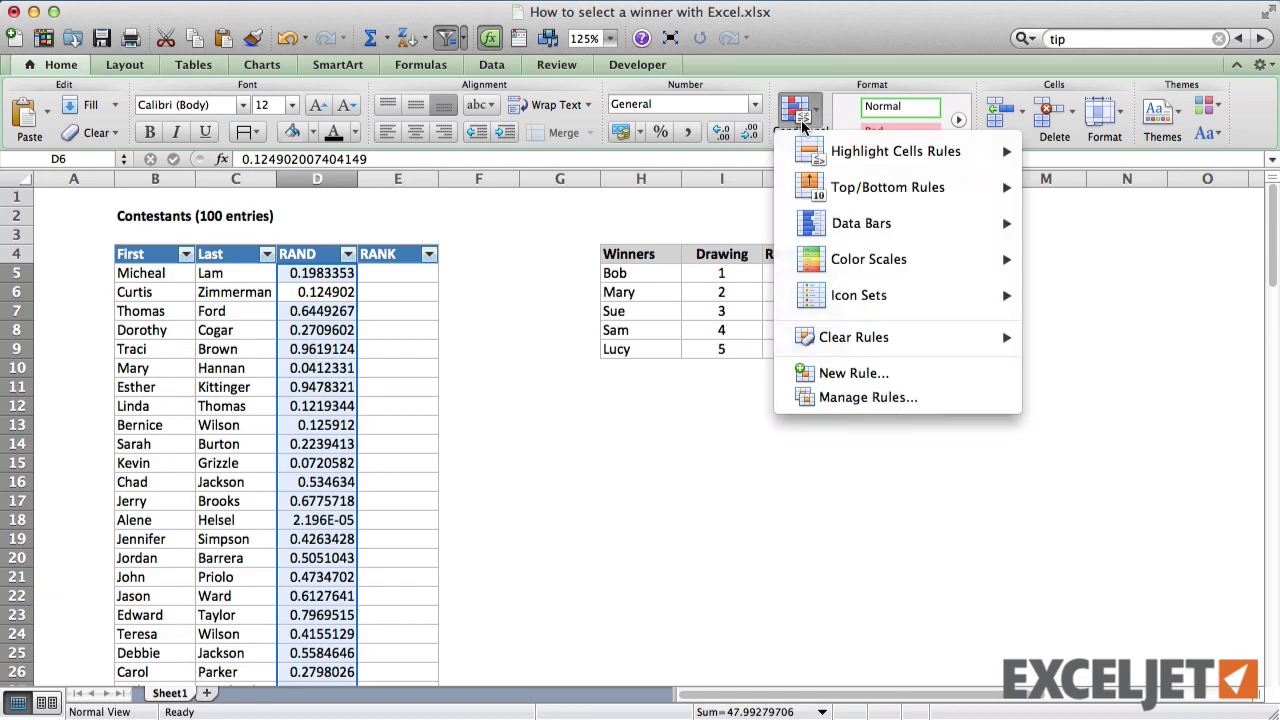
mouse_move(858, 190)
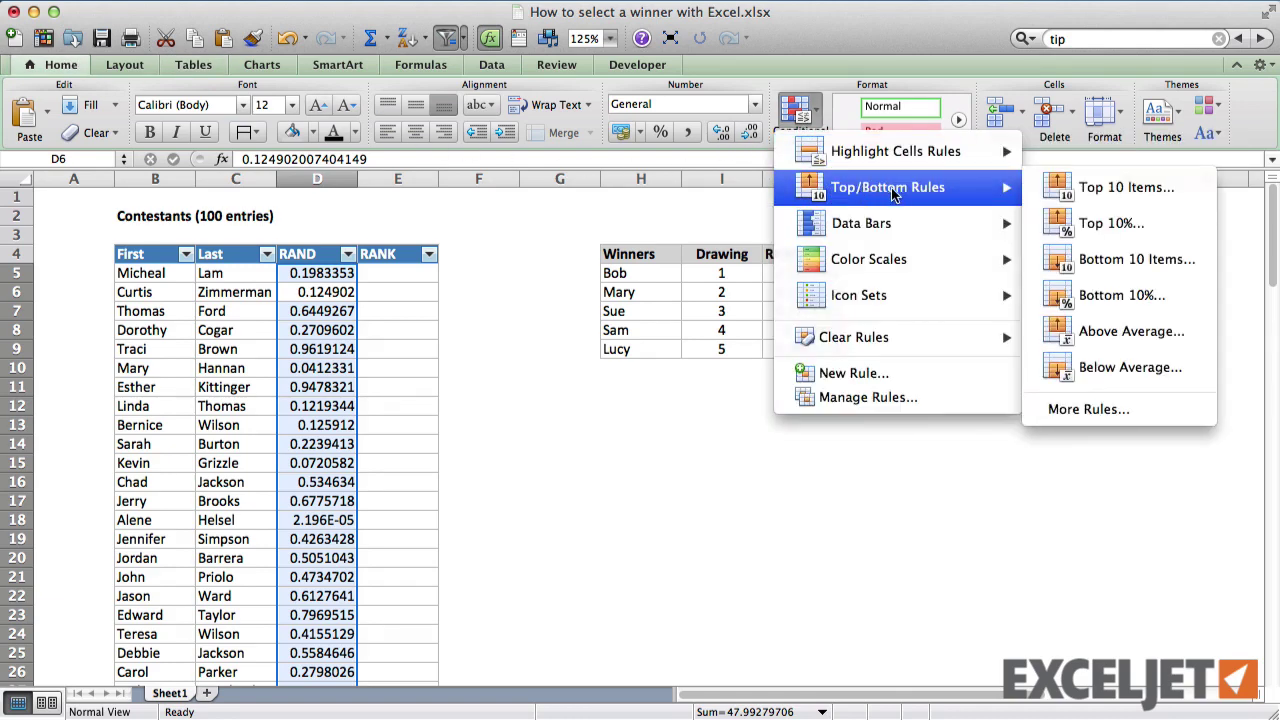
left_click(1105, 266)
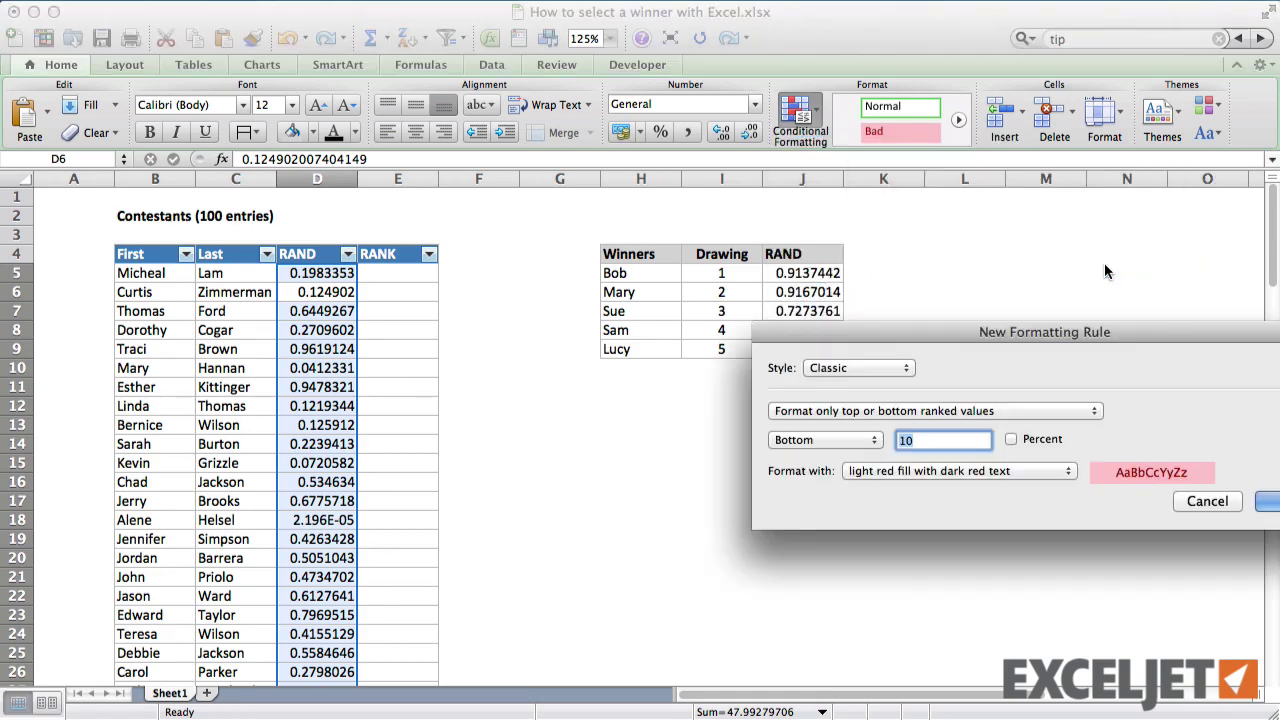
type("5")
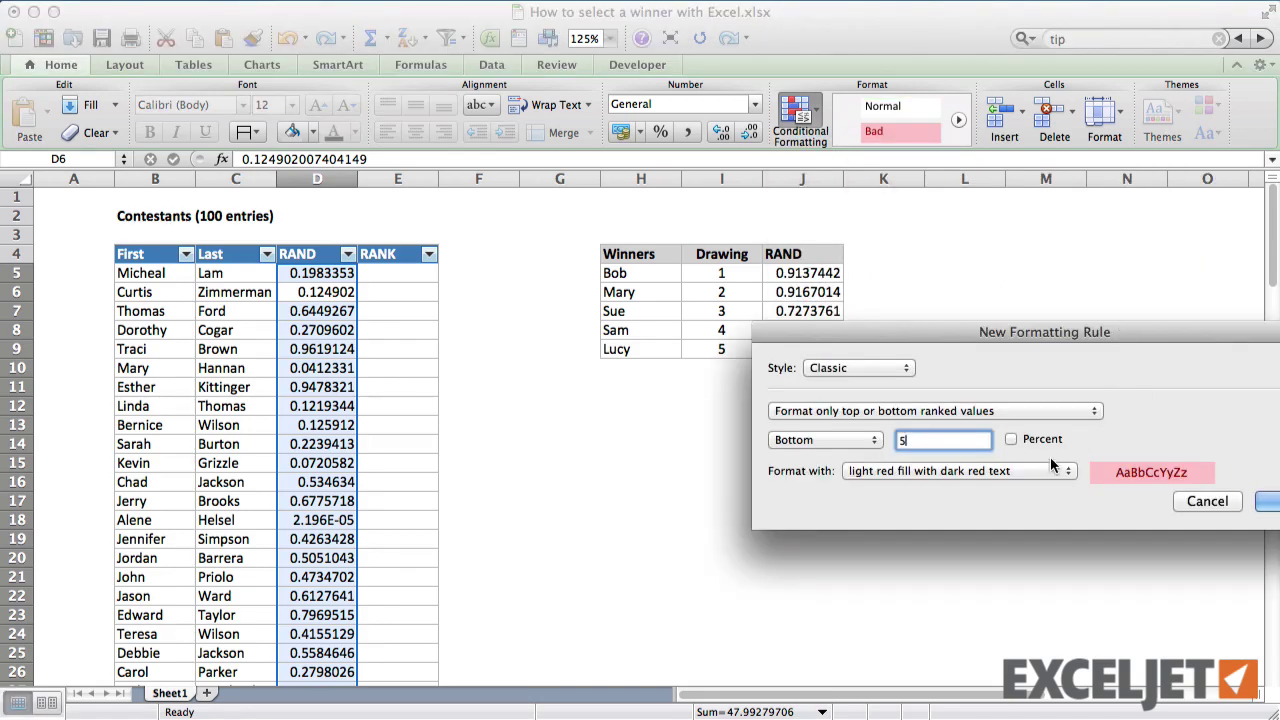
left_click(1044, 470)
left_click(1030, 503)
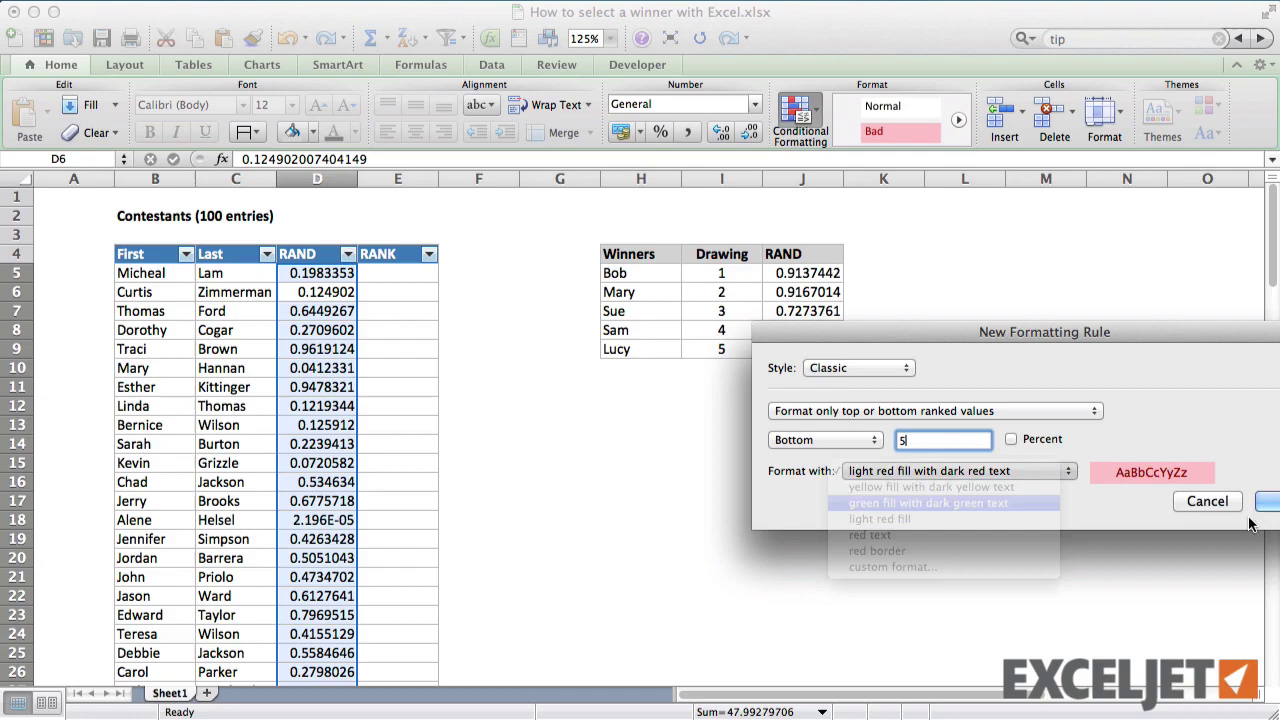
key("Return")
scroll(560, 486, "down", 9)
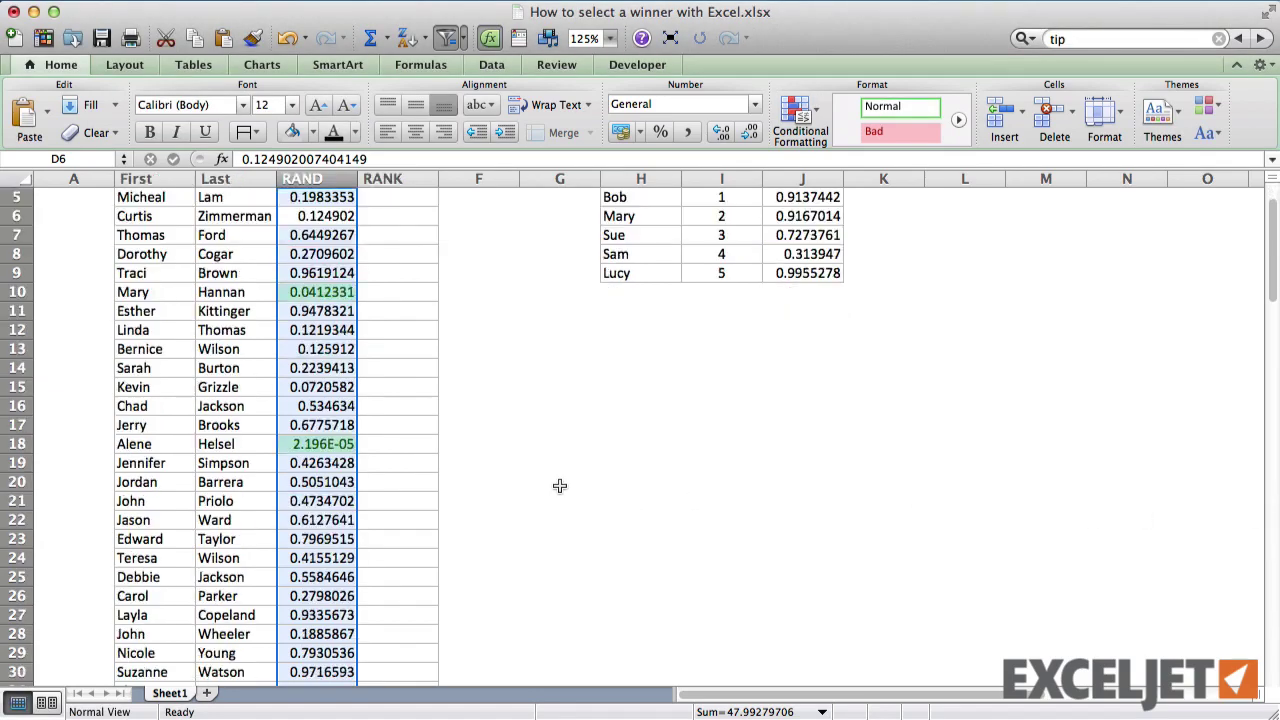
scroll(560, 486, "down", 10)
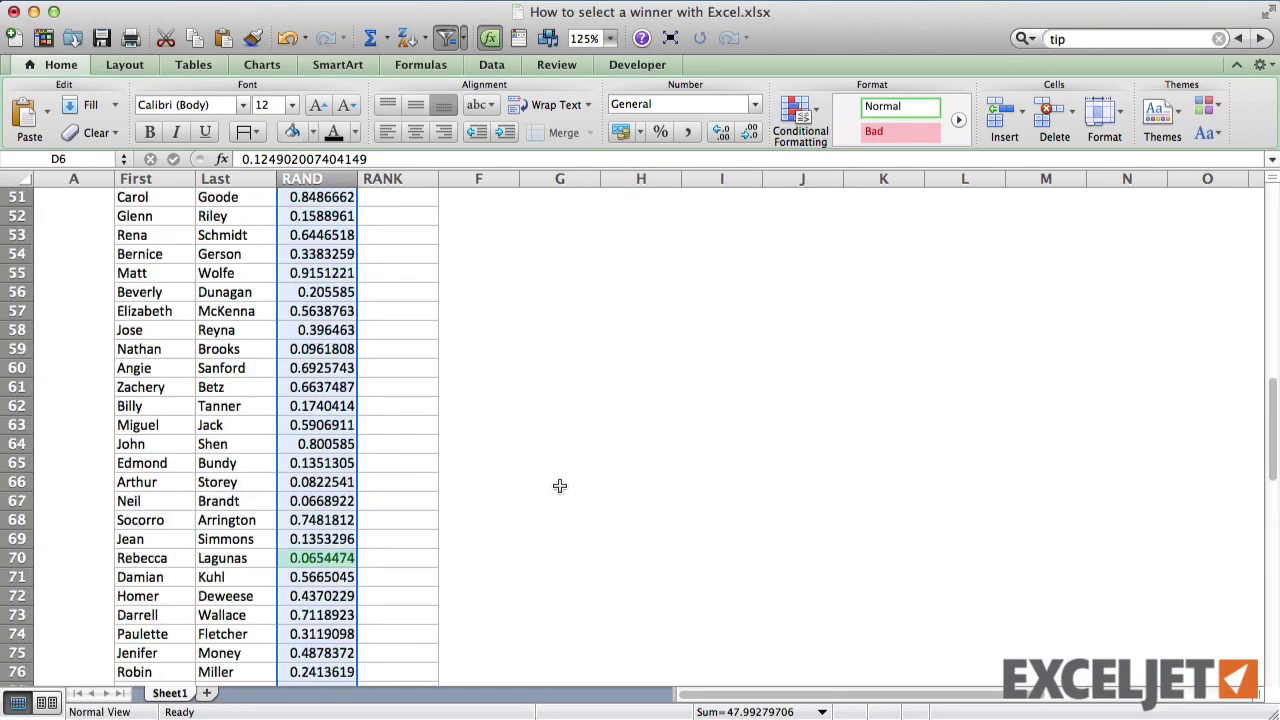
scroll(560, 486, "up", 19)
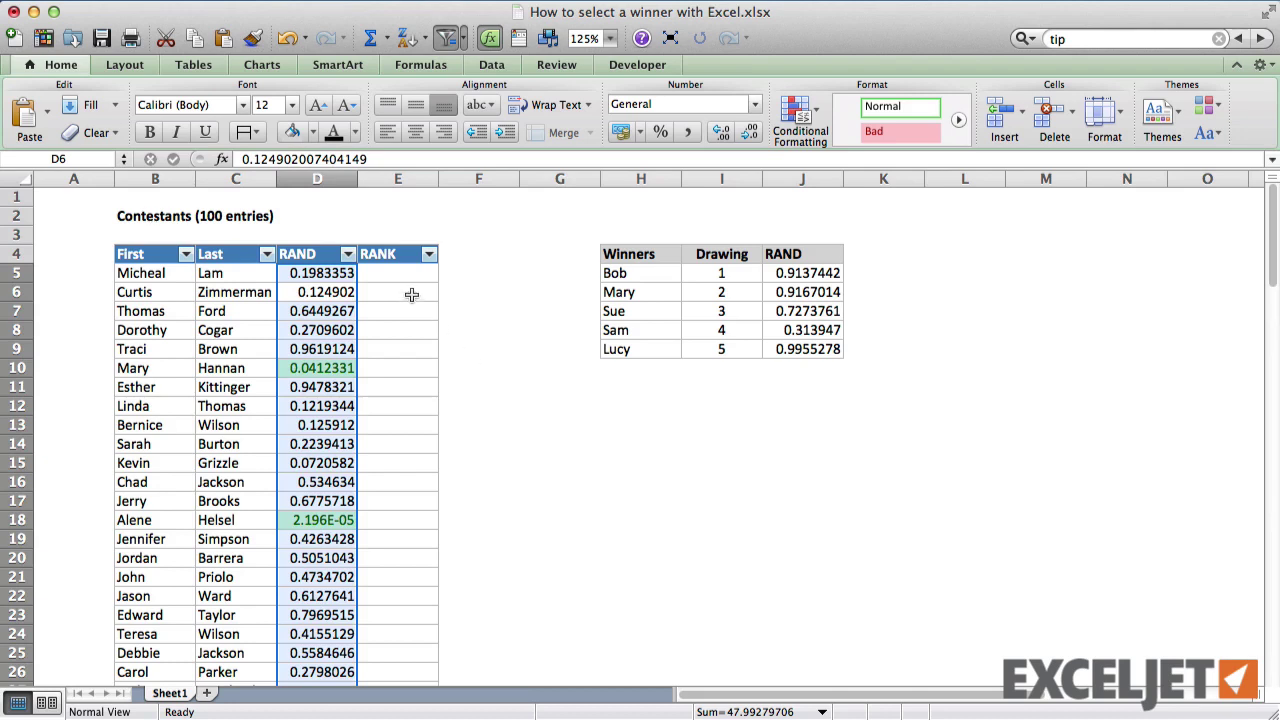
left_click(398, 276)
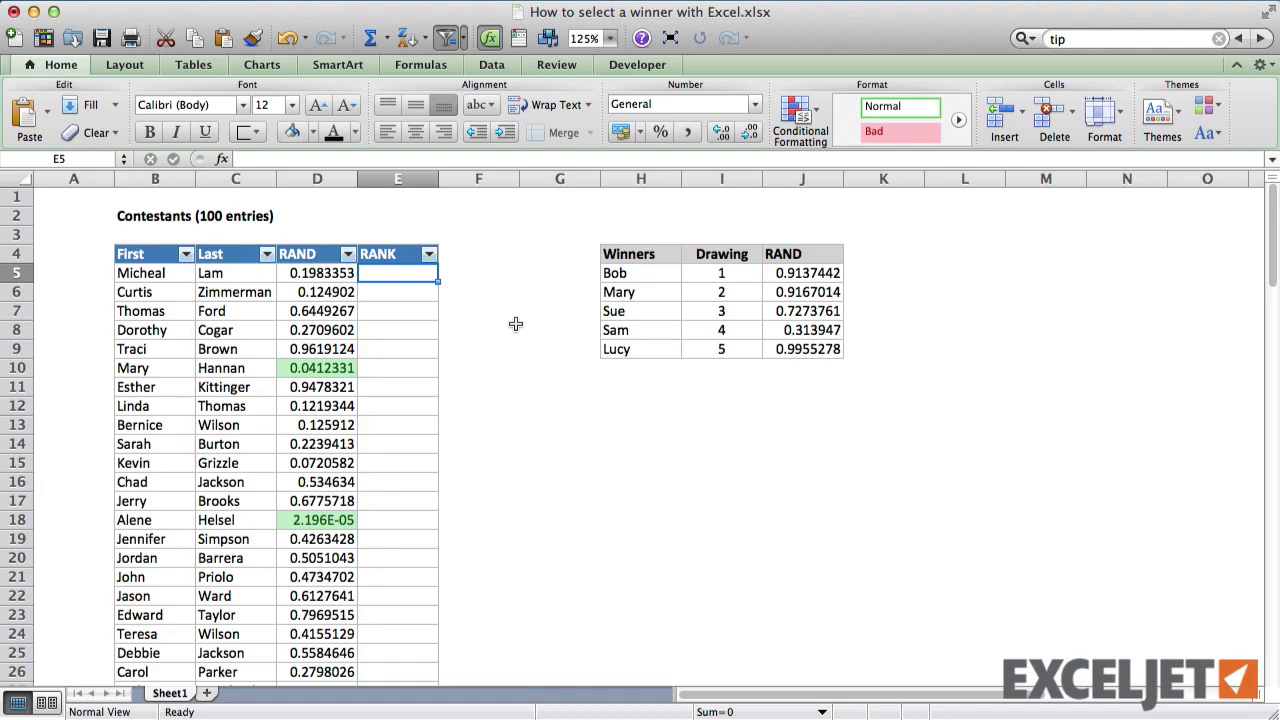
type("=ranD")
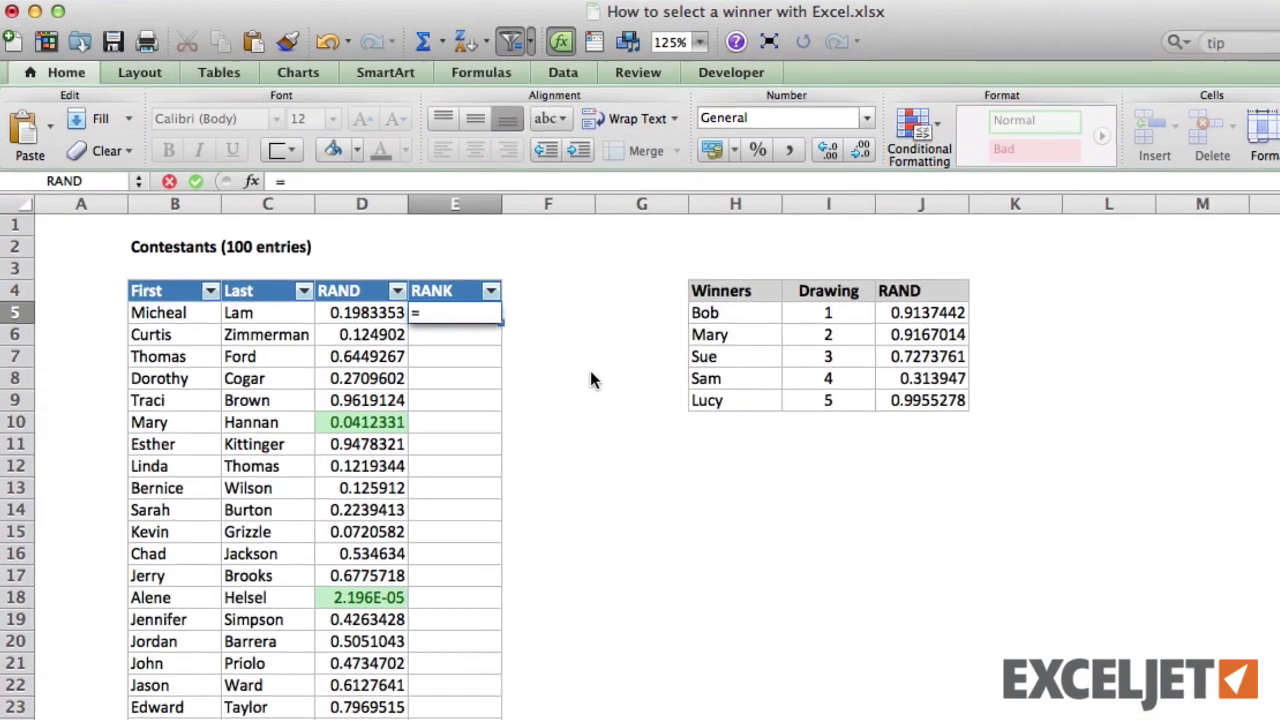
key("BackSpace")
type("k")
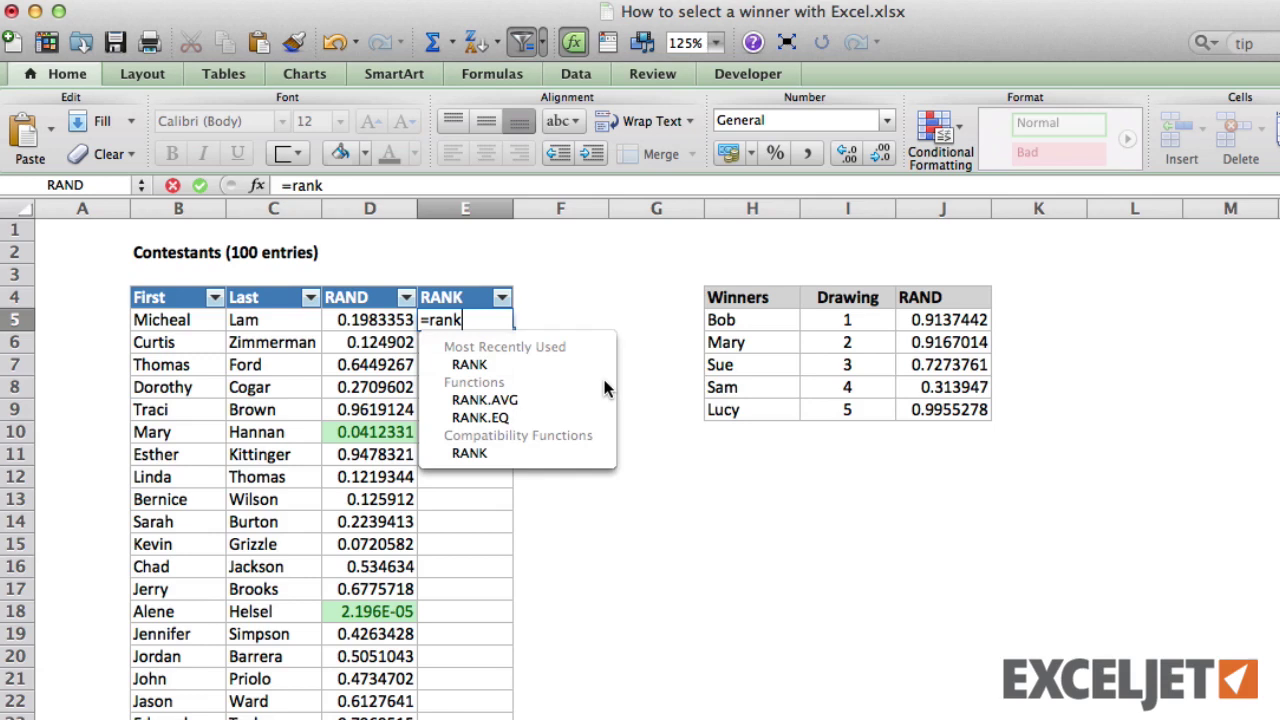
type("(")
key("Left")
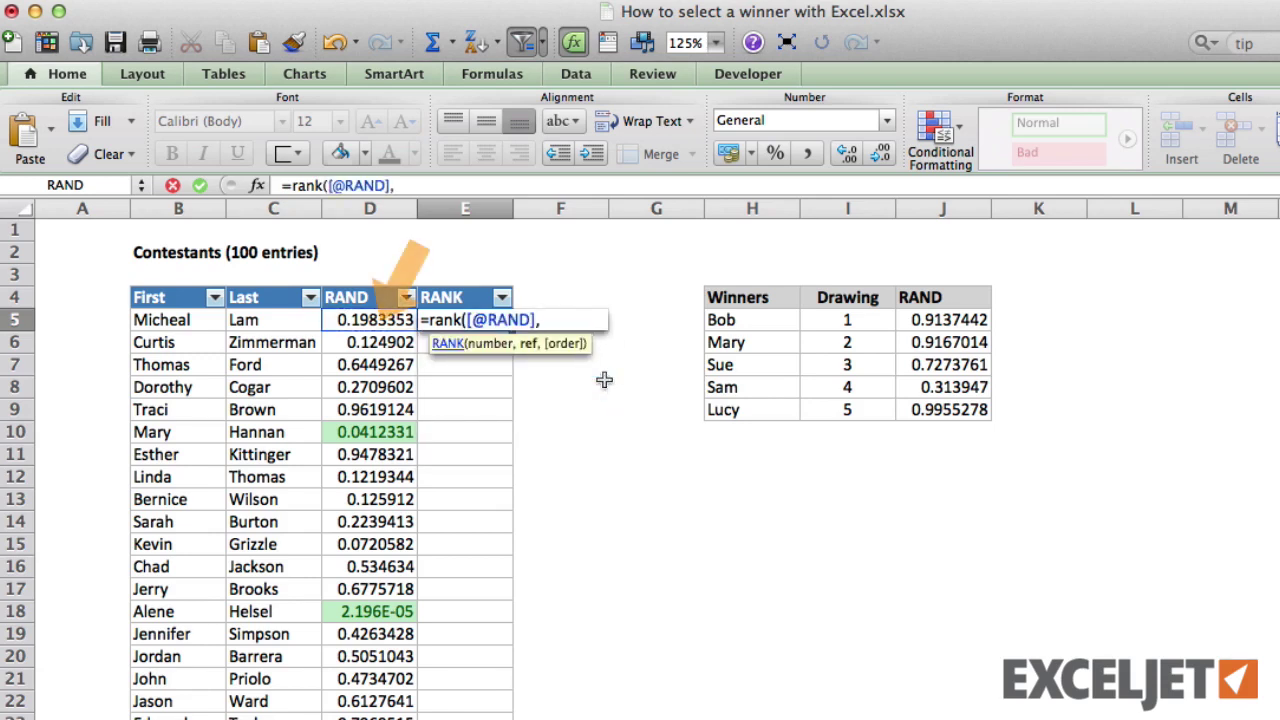
type(",[RA")
type("ND]")
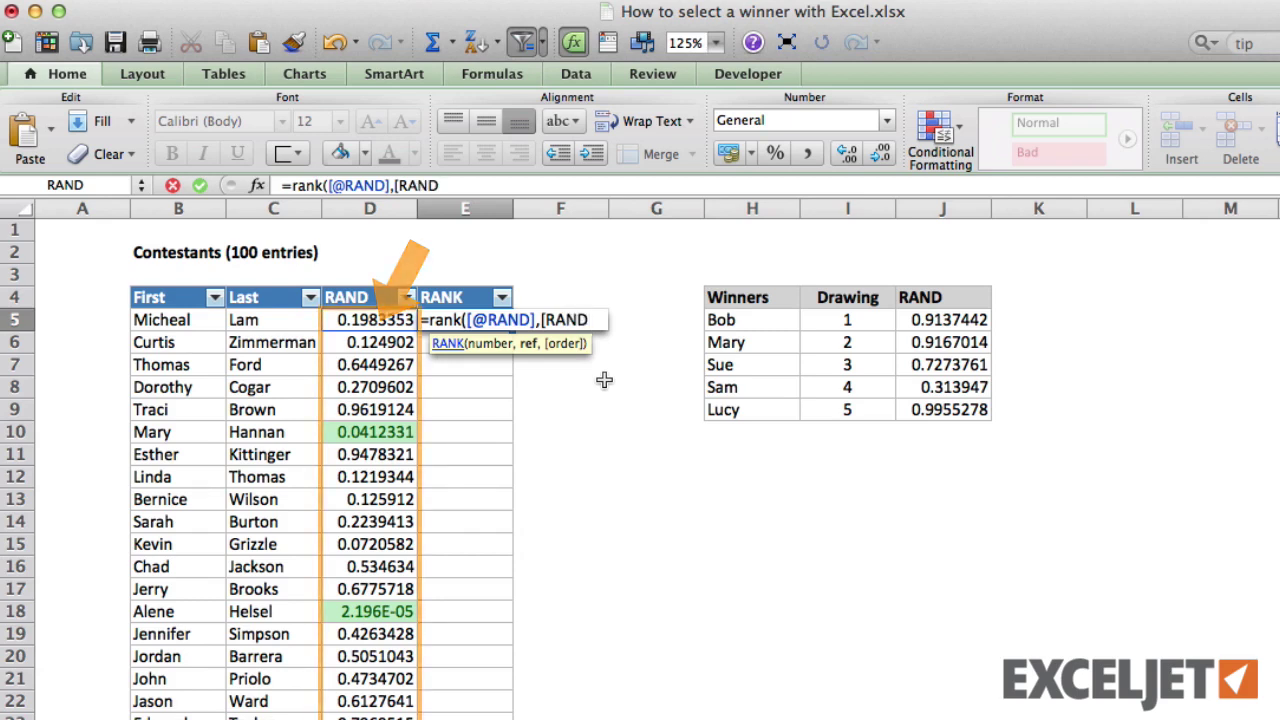
type(",1")
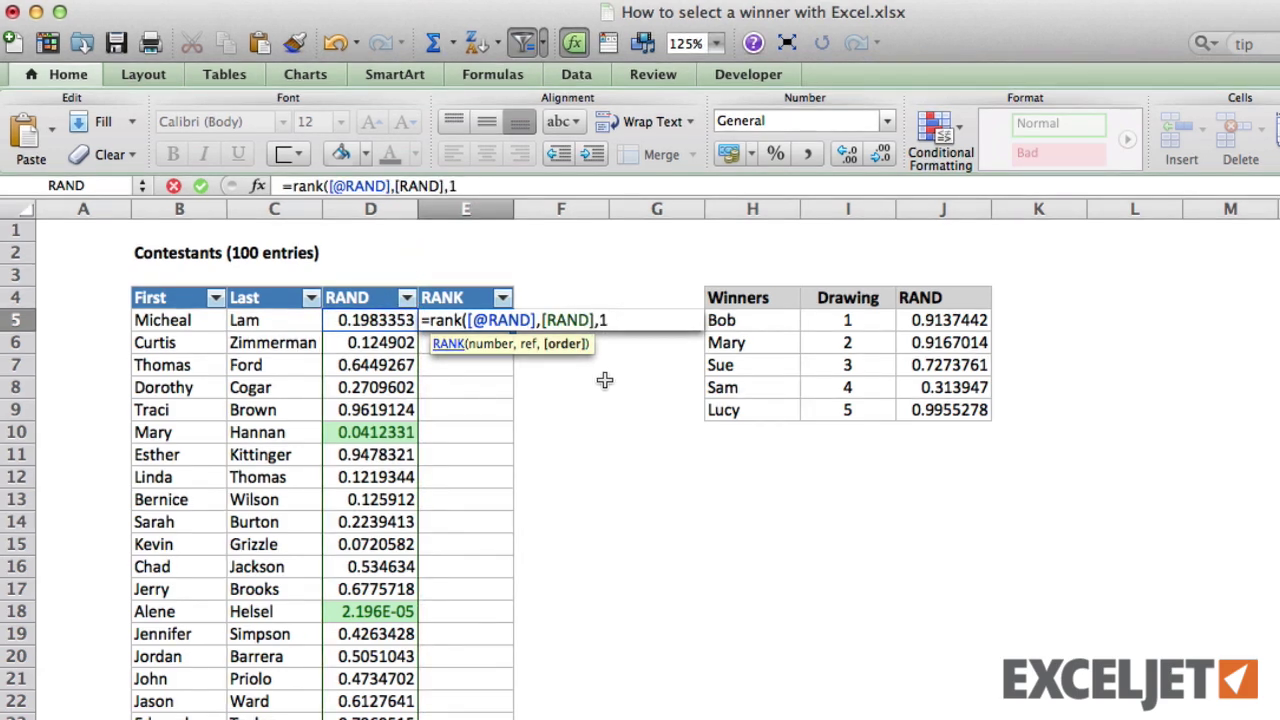
type(")")
key("Return")
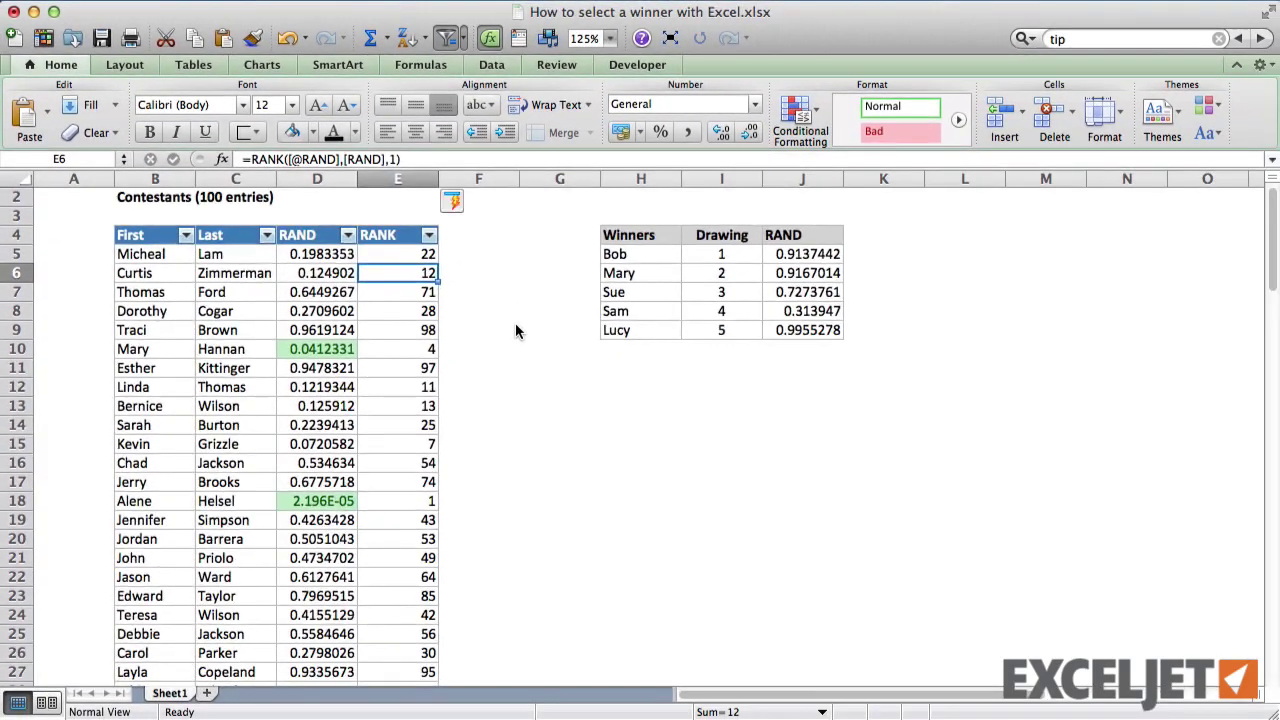
scroll(552, 356, "down", 10)
scroll(516, 331, "down", 9)
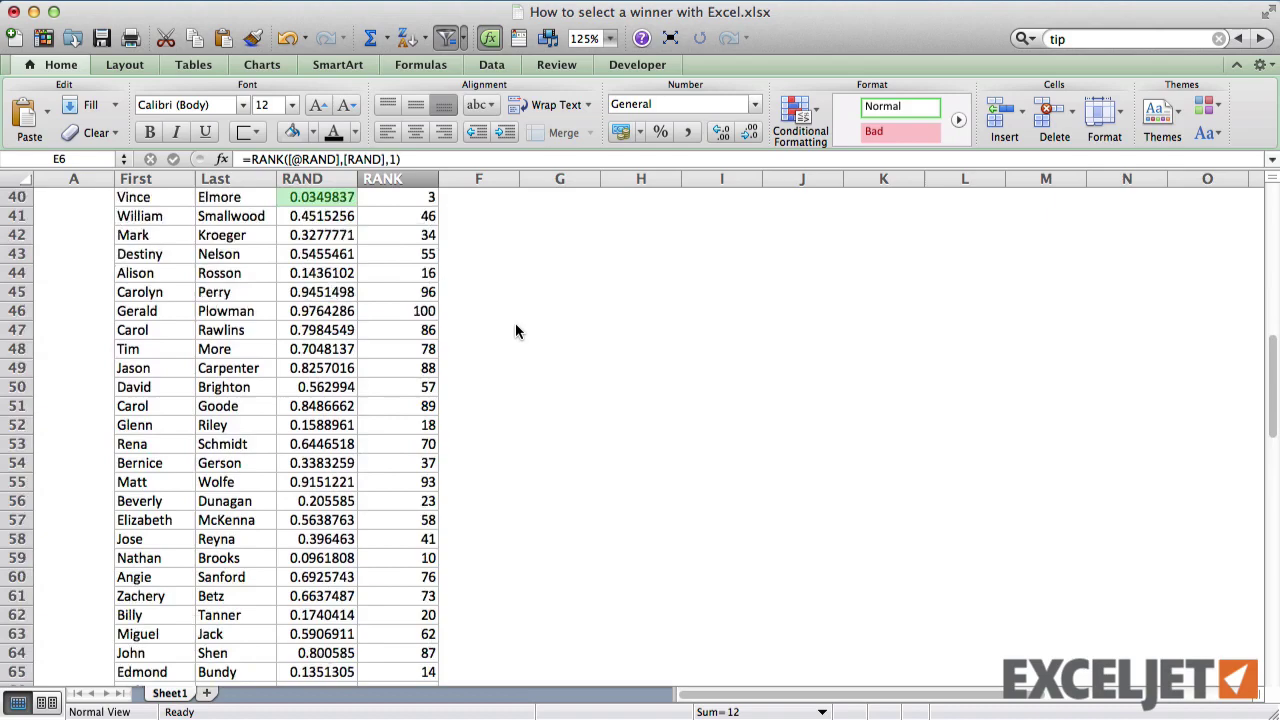
scroll(516, 331, "up", 20)
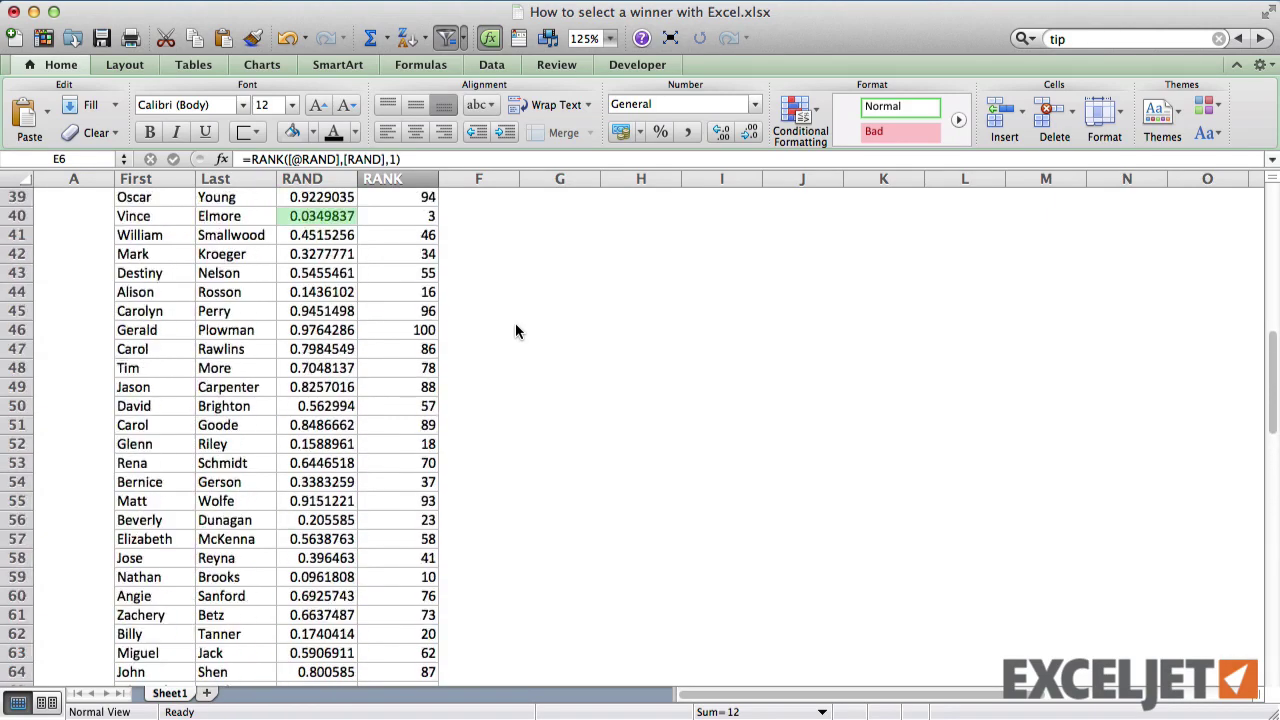
scroll(516, 331, "up", 2)
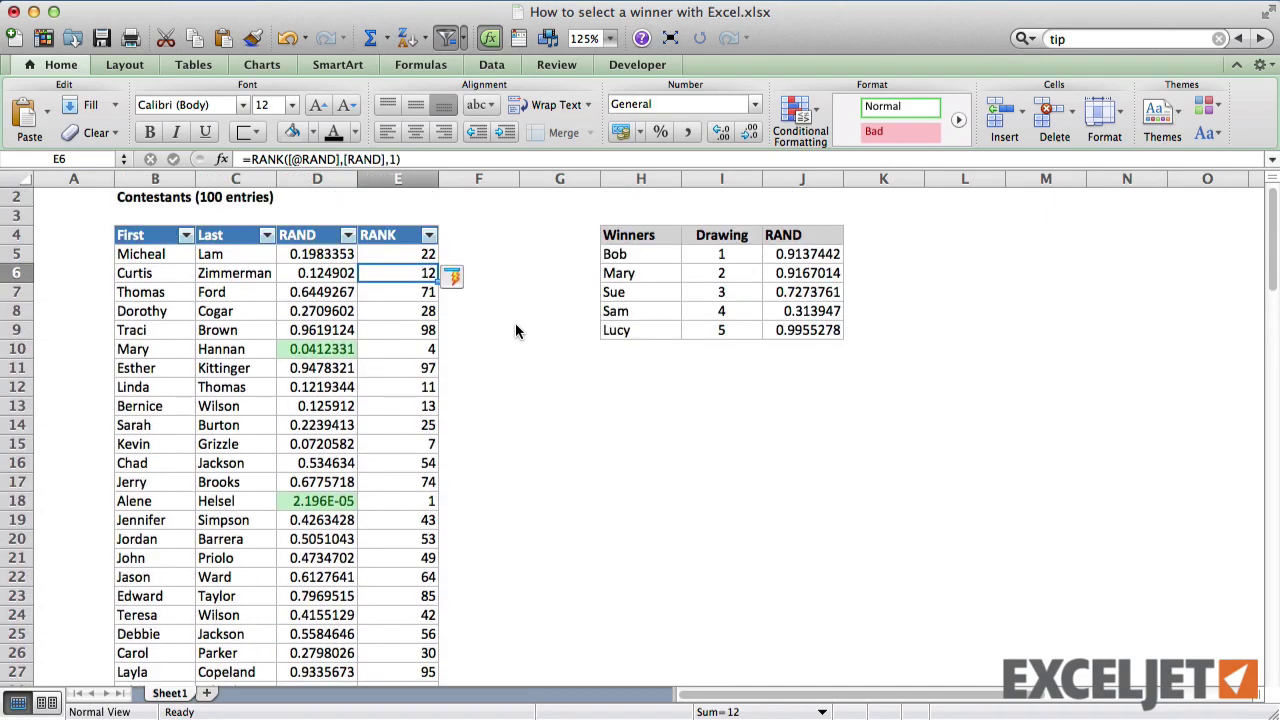